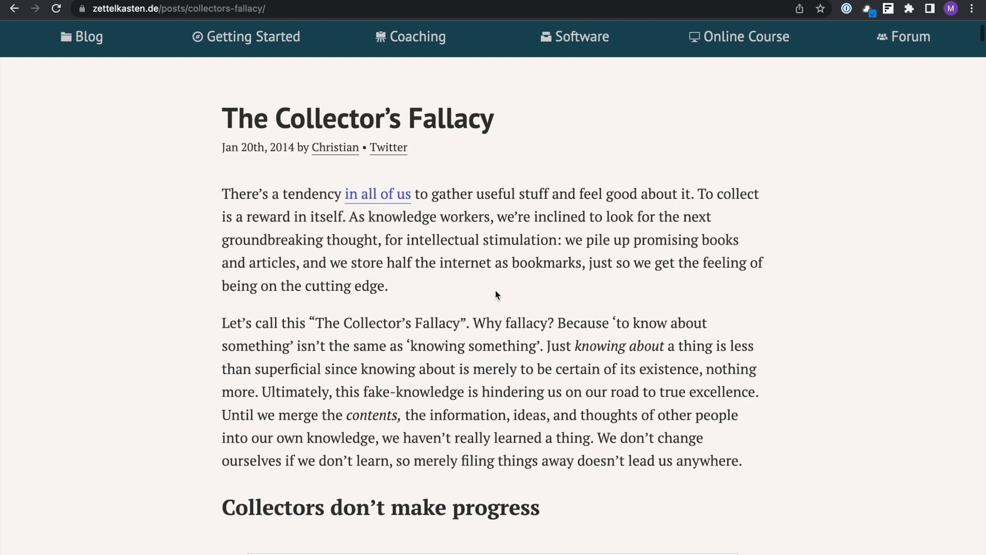
Step: Start a new note in the note-taking extension over the article, beginning with "i collect things mainly"
scroll(410, 218, down, 1)
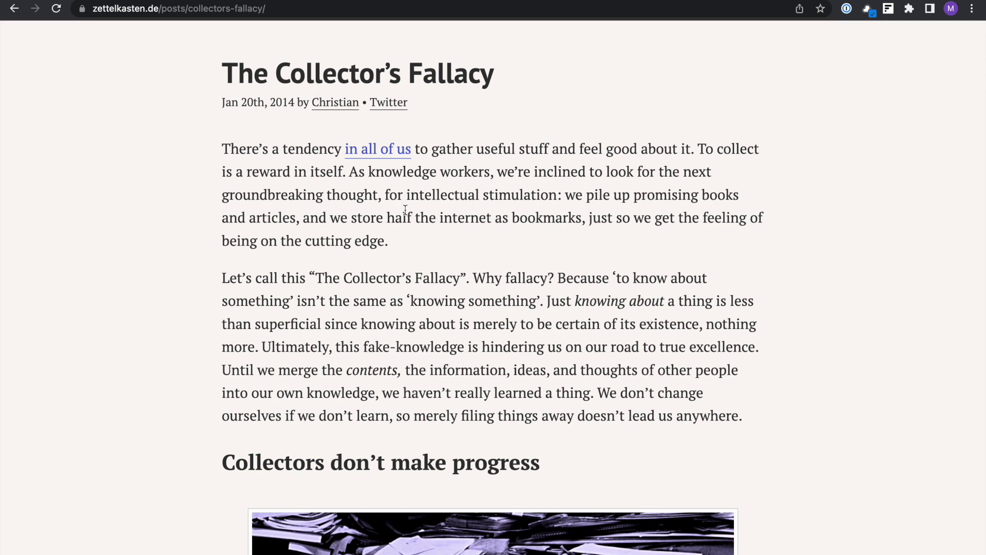
scroll(405, 210, down, 1)
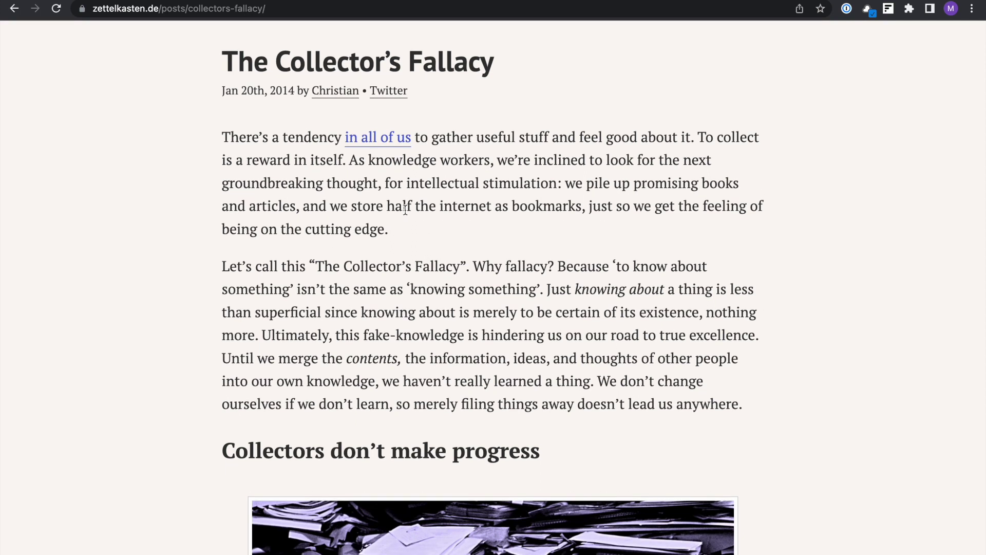
scroll(406, 210, down, 1)
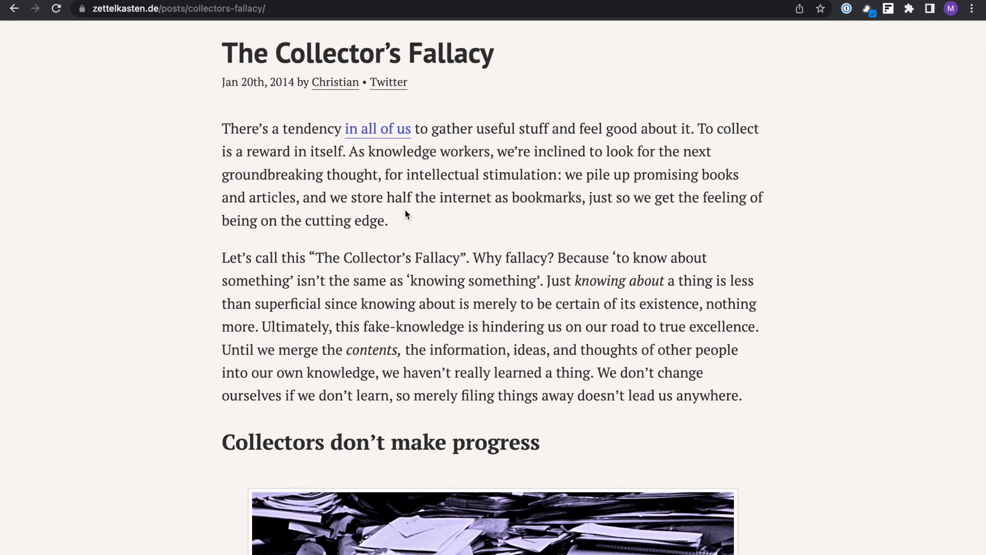
scroll(405, 209, down, 1)
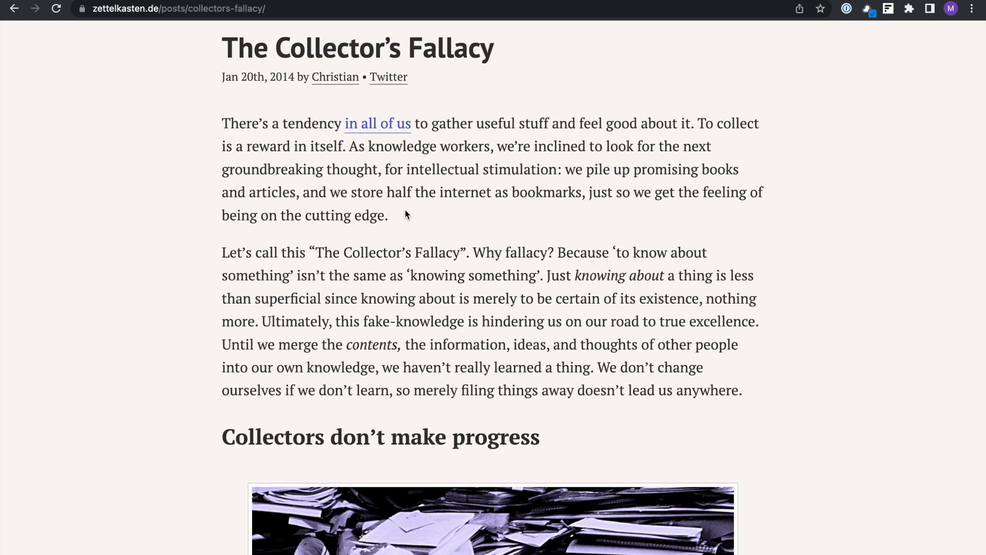
click(888, 9)
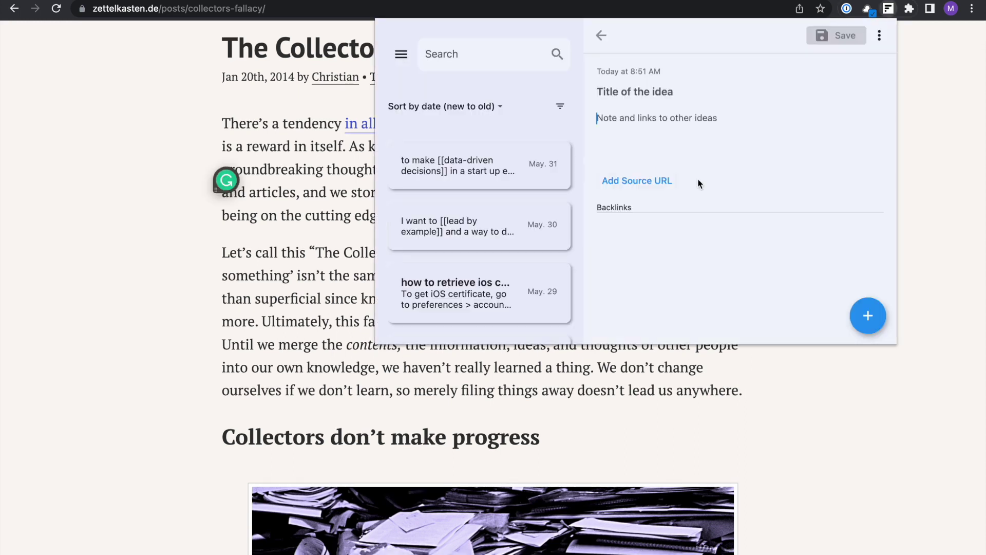
text(we collect things to feel good)
key(super+BackSpace)
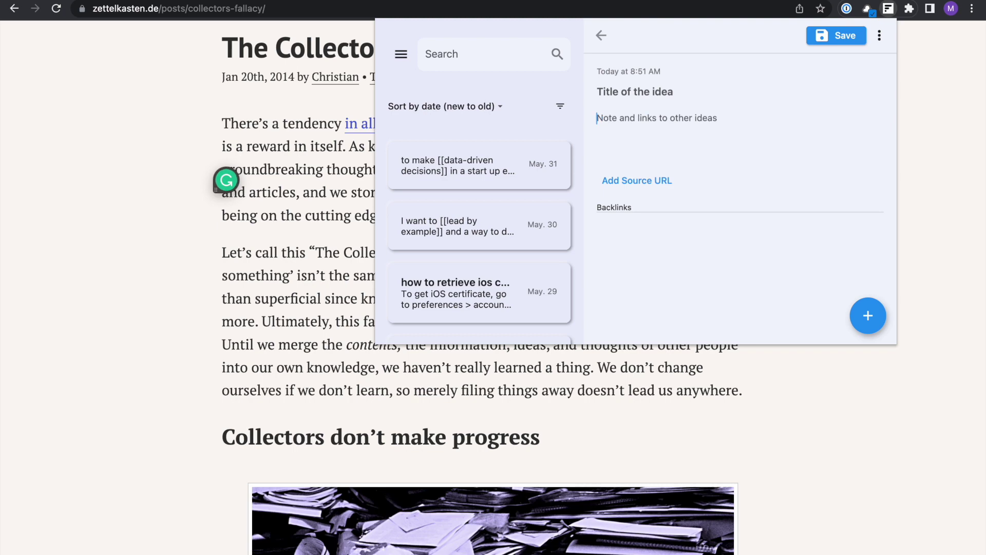
text(i collect things mainly)
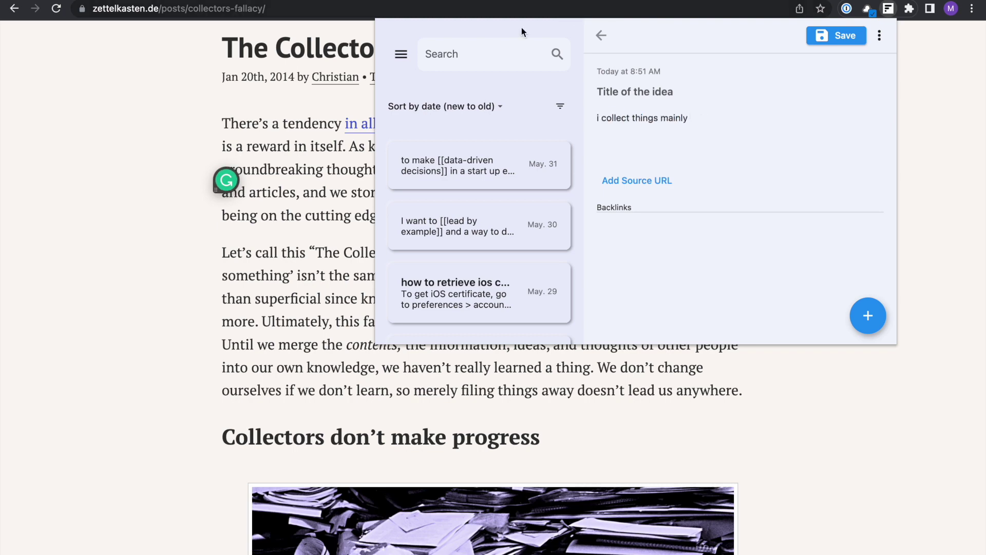
click(401, 54)
click(420, 326)
click(387, 33)
click(705, 124)
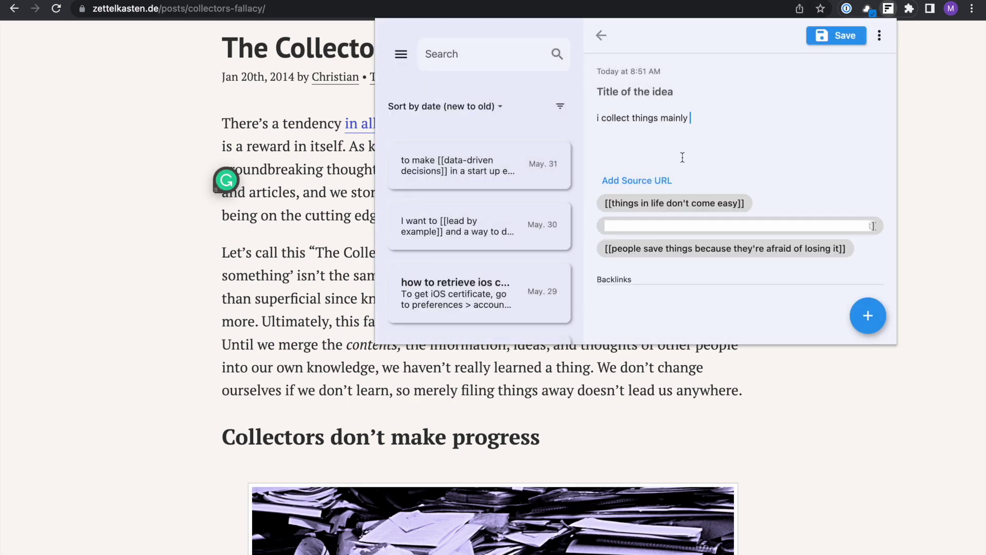
Step: Continue the note with "because of [[loss aversion]] I don't want to potentially lose some knowledge I find meaningful" and save it
key(alt+BackSpace)
text(mainly because of [[loss aversion]] I don't want to)
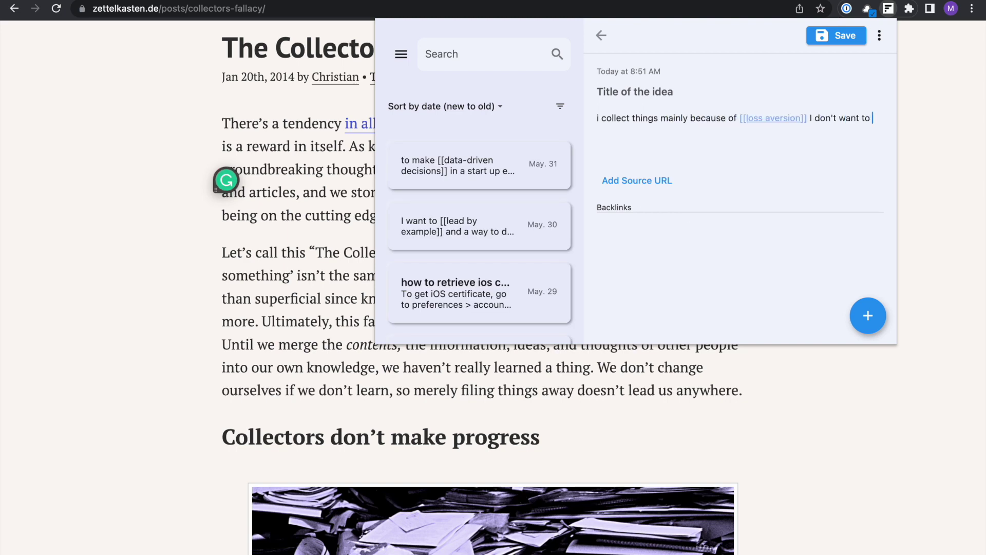
text( lose something)
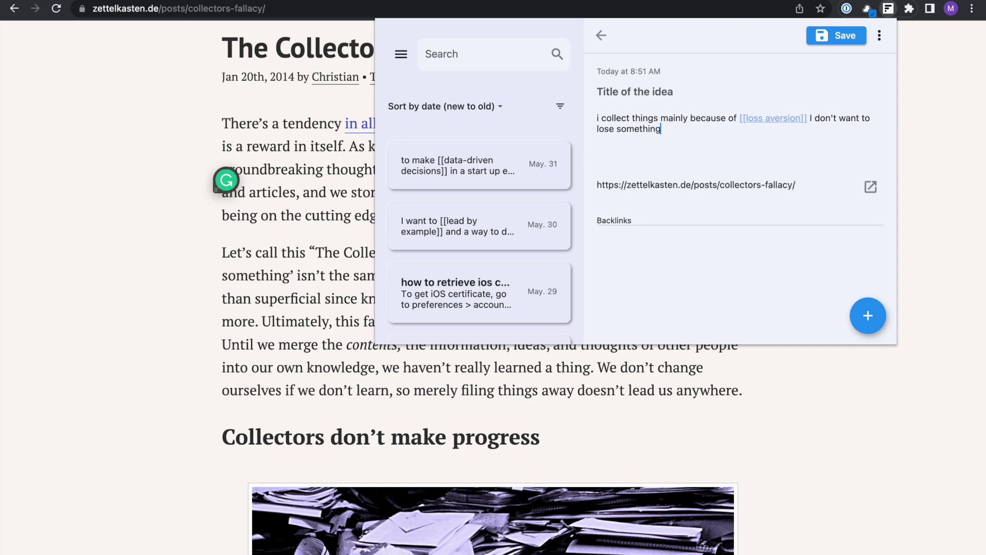
key(alt+BackSpace)
key(alt+BackSpace)
text(potentially lose some knowledge i find meaningful)
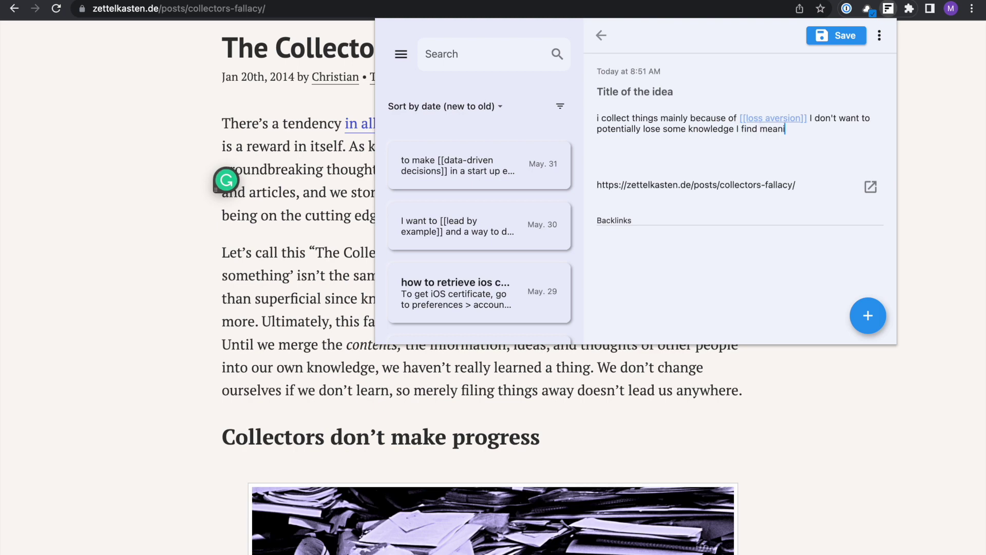
key(super+s)
Step: Read the article's second paragraph on knowing about something versus knowing it and on merging other people's ideas
scroll(565, 139, down, 2)
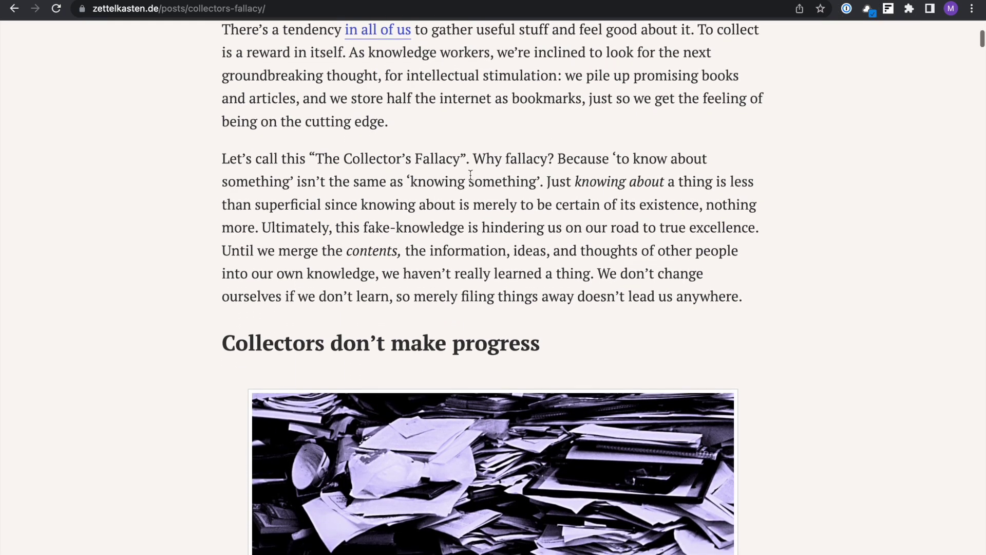
scroll(473, 174, down, 1)
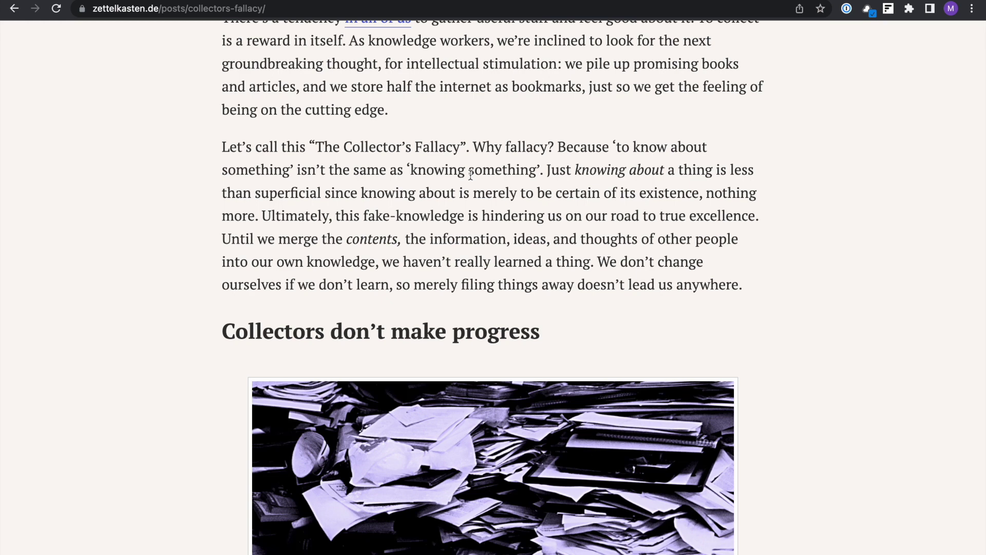
scroll(470, 175, down, 1)
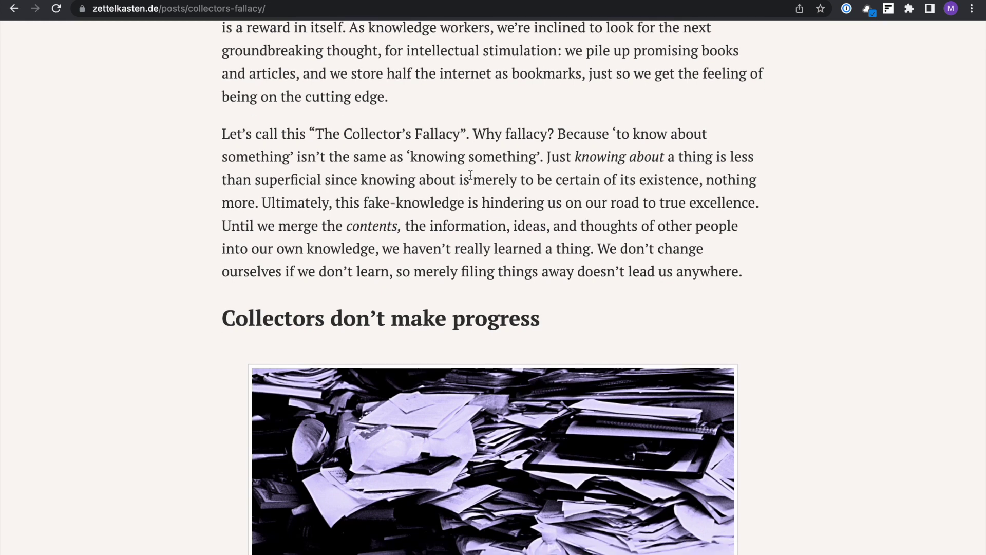
scroll(470, 175, down, 1)
scroll(470, 175, down, 1)
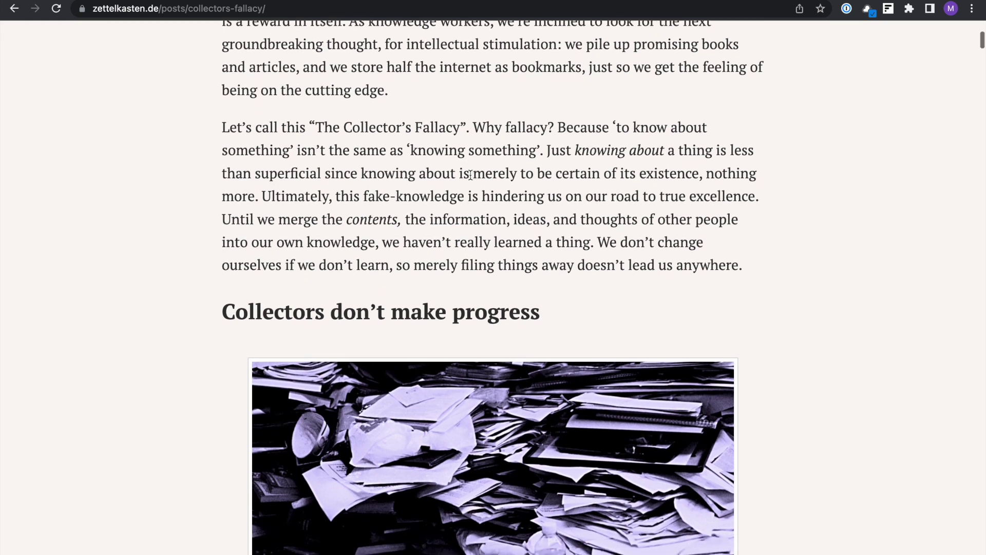
drag(232, 217, 513, 218)
click(513, 220)
scroll(514, 220, down, 1)
Step: Create a note reading "merging content, information, ideas, and thoughts and processing it is what integrates knowledge into our brain"
key(super+shift+f)
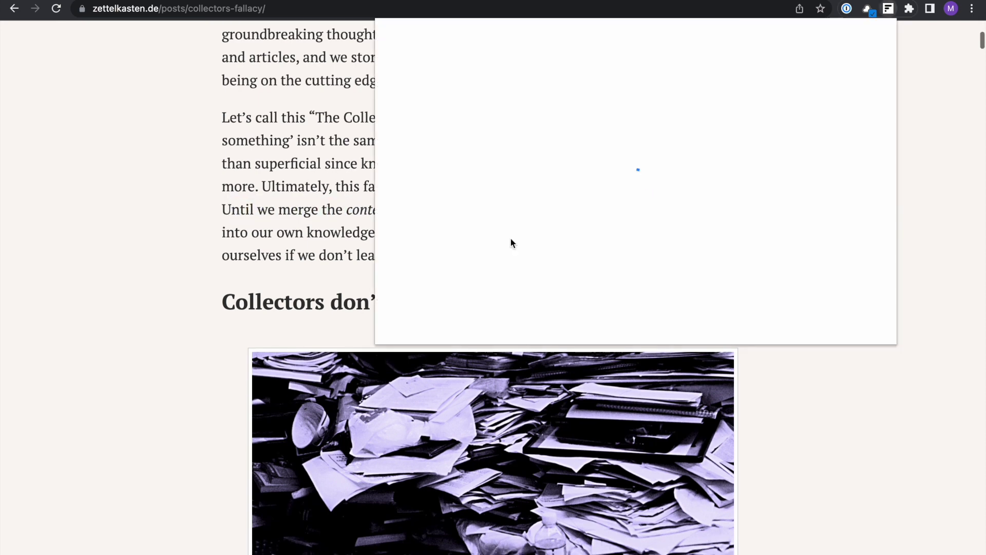
text(me)
key(BackSpace)
key(BackSpace)
text(merging content)
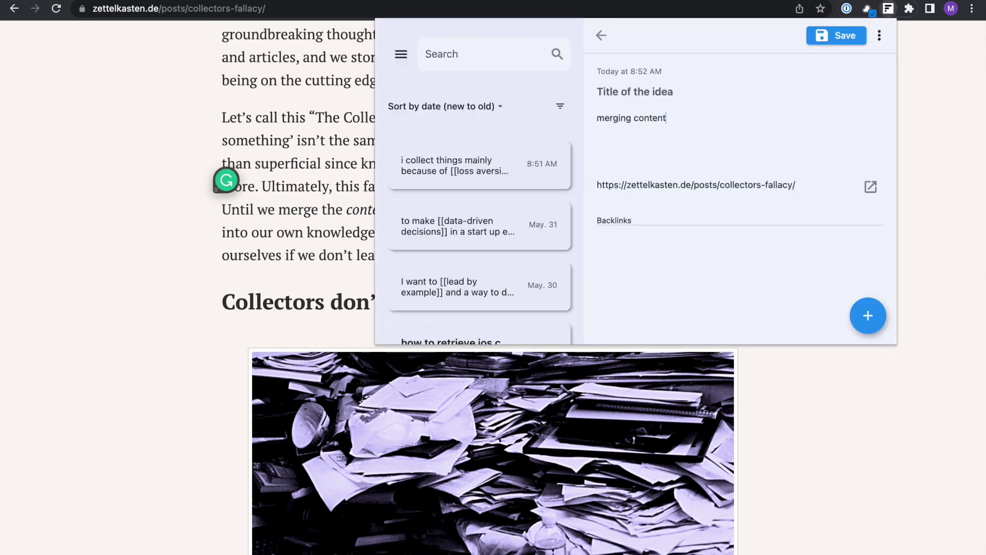
key(Escape)
key(super+shift+f)
text(, information, ideas, and thoughts)
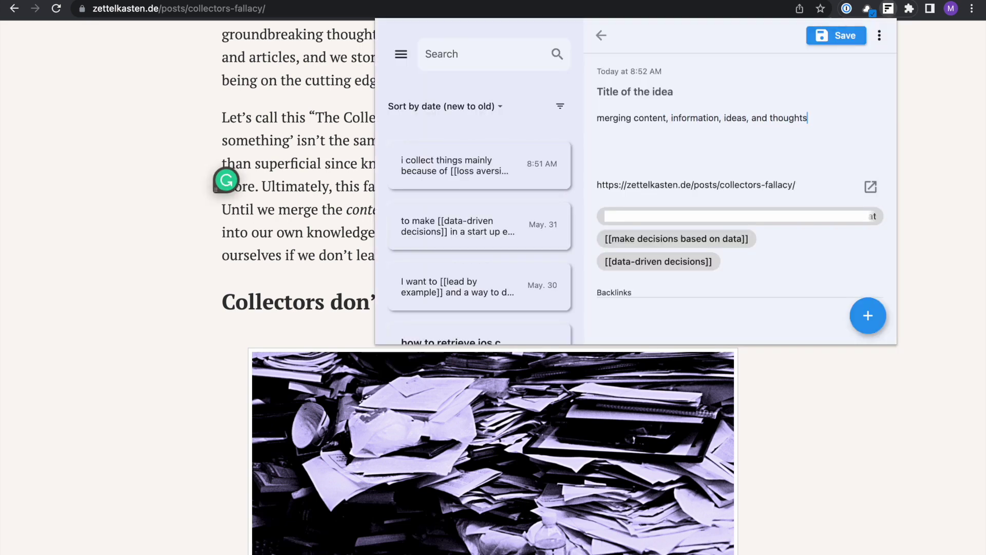
text( and processing it is what integrates knowledg e into our brain)
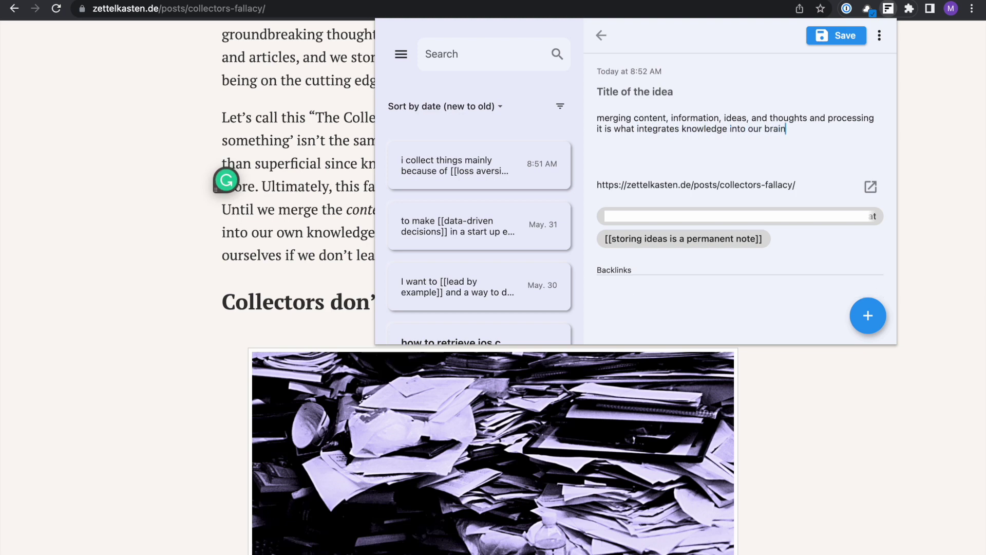
key(Escape)
Step: Append the link "[[connecting ideas are powerful]]" to the note about merging content, then save and close it
scroll(530, 242, down, 3)
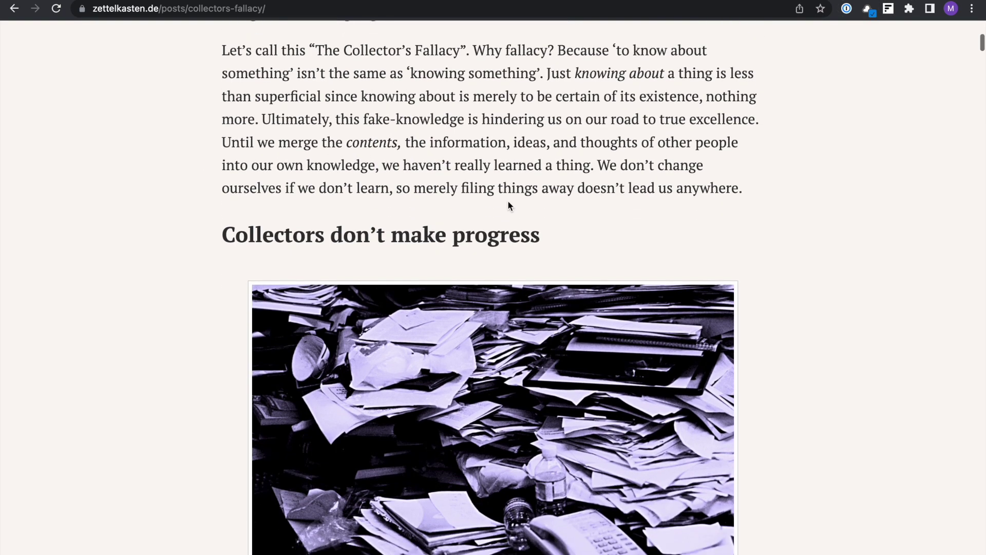
scroll(509, 203, down, 1)
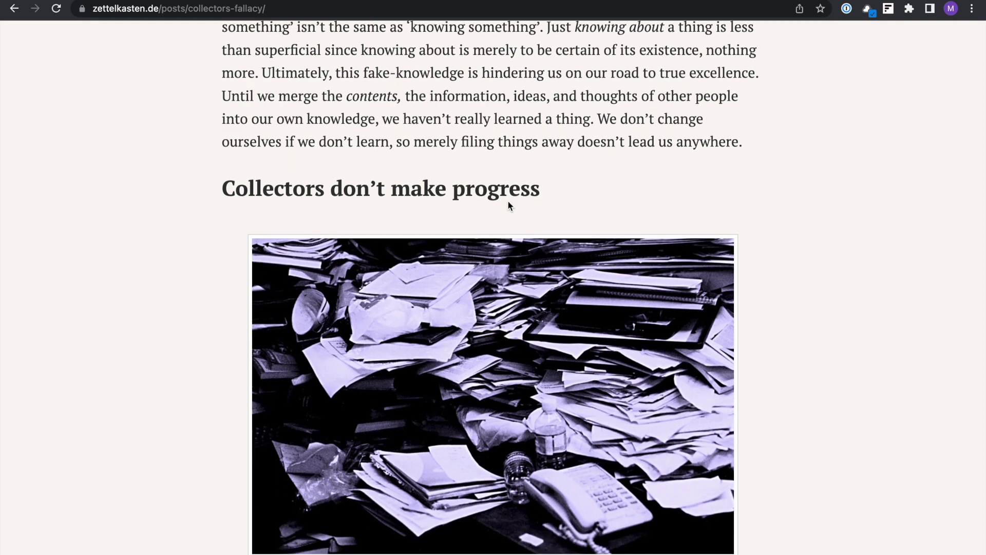
scroll(508, 203, down, 1)
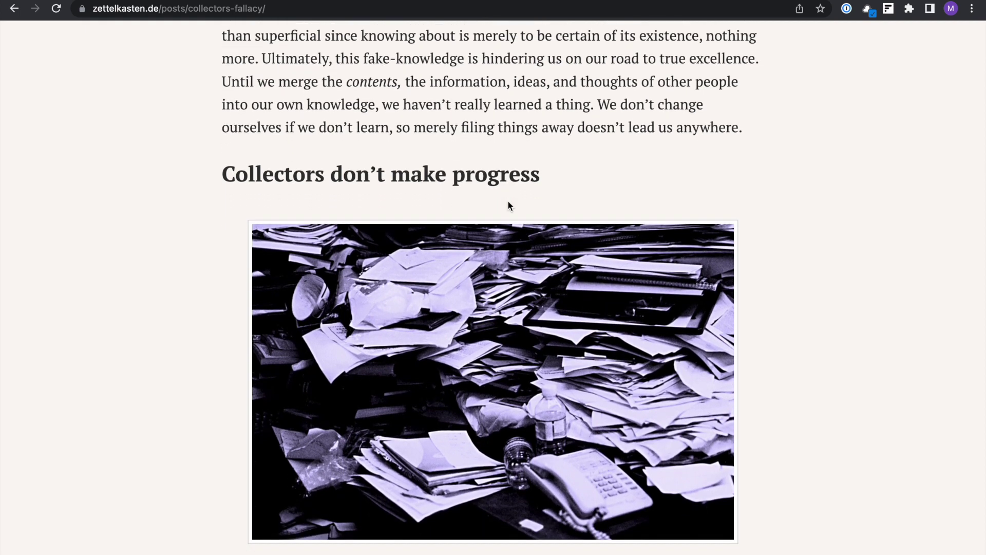
key(alt+shift+s)
text([[connecting ideas)
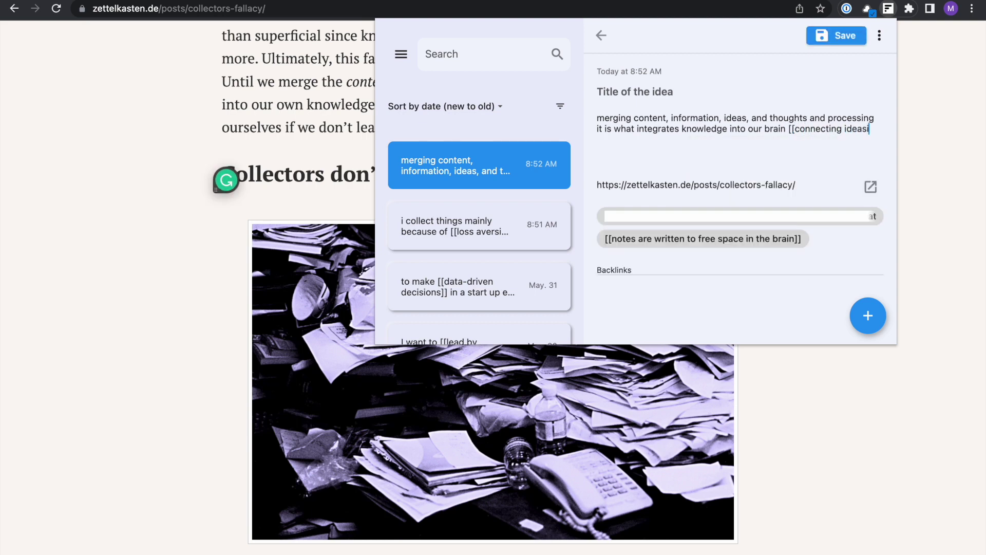
text( are powerful]])
key(ctrl+s)
click(907, 118)
Step: Open the loss aversion idea linked from the note that starts with "i collect things mainly"
scroll(907, 118, down, 2)
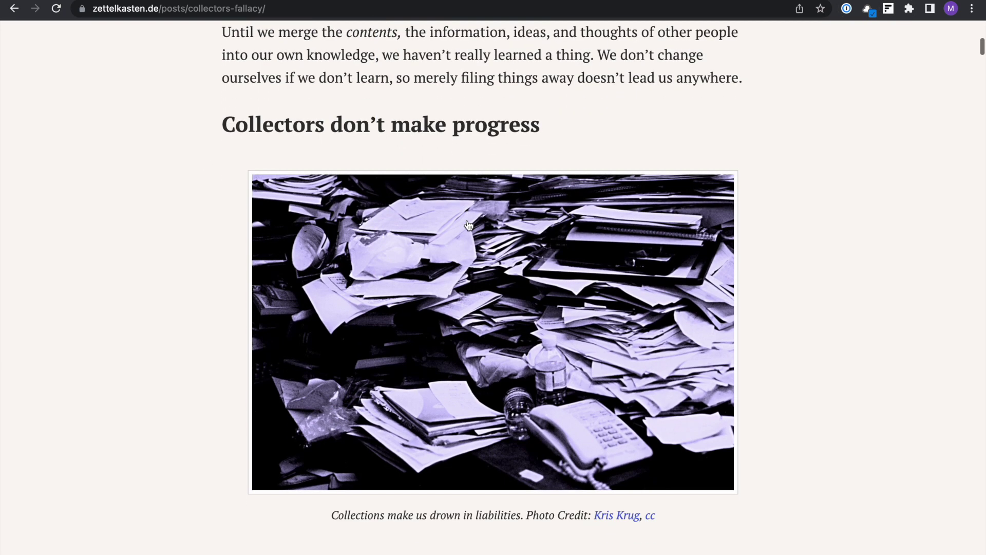
scroll(468, 225, down, 1)
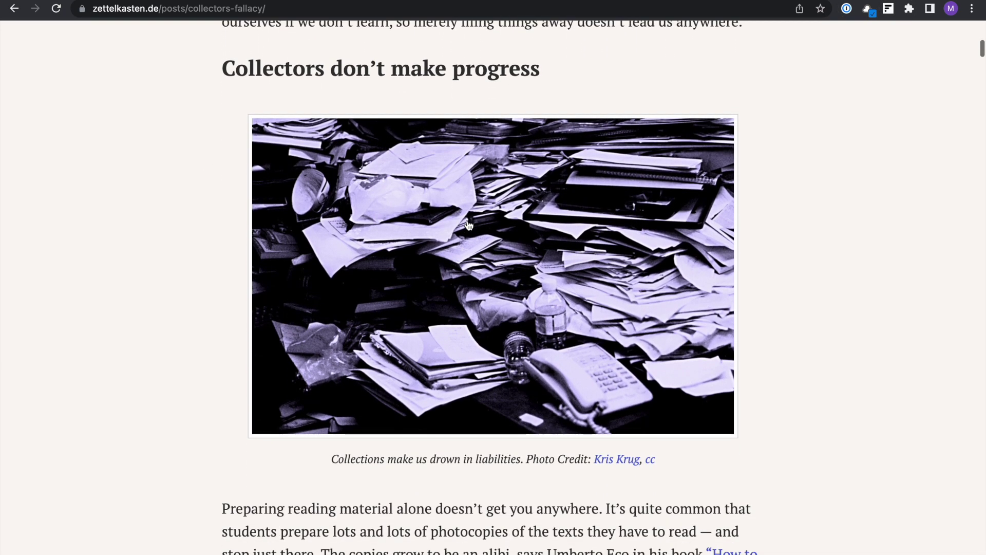
scroll(468, 225, down, 6)
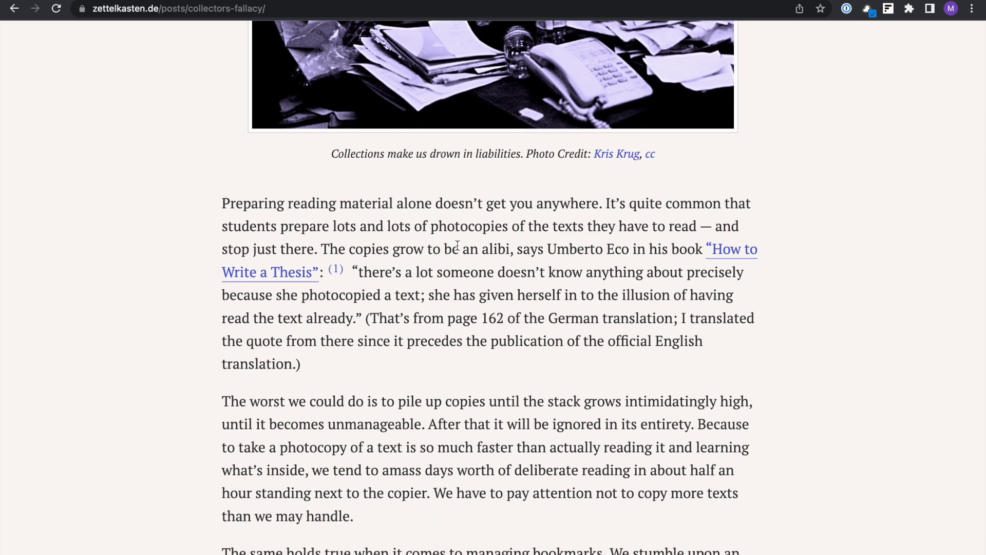
key(ctrl+shift+e)
click(451, 242)
click(753, 114)
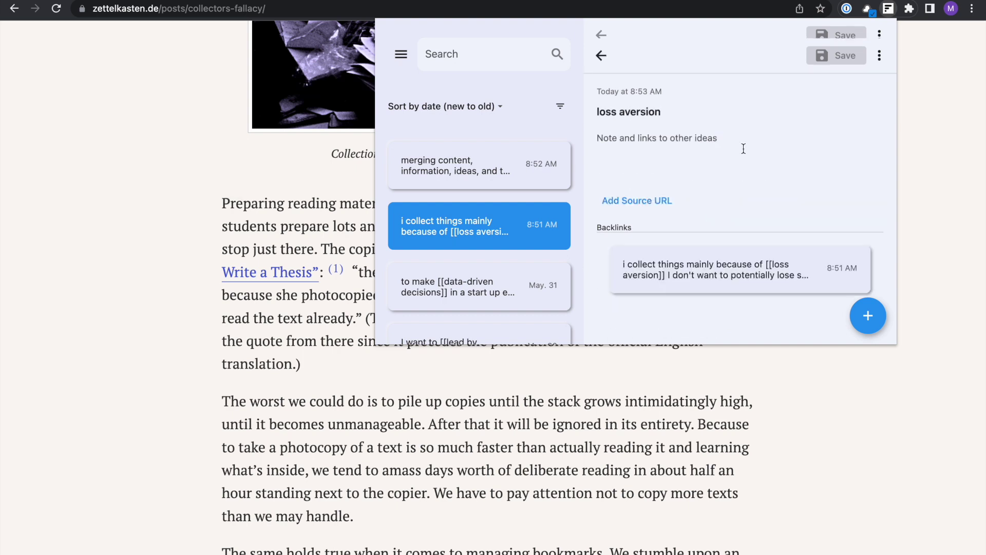
Step: Define loss aversion in its note as "the fear of losing something is a greater motivator than the prospect of gaining something"
click(743, 148)
text(is whe)
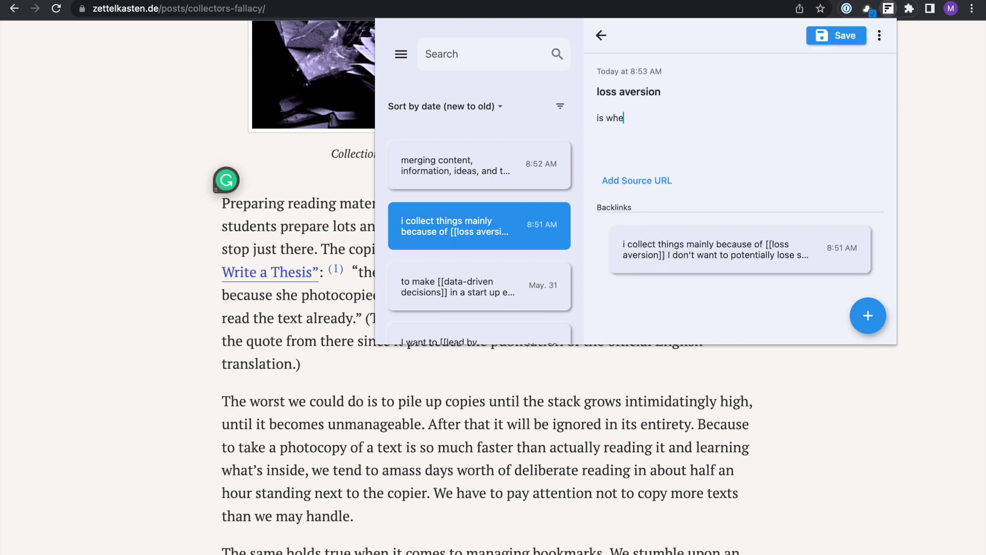
text(n y)
key(super+BackSpace)
text(is the the fear of losing something)
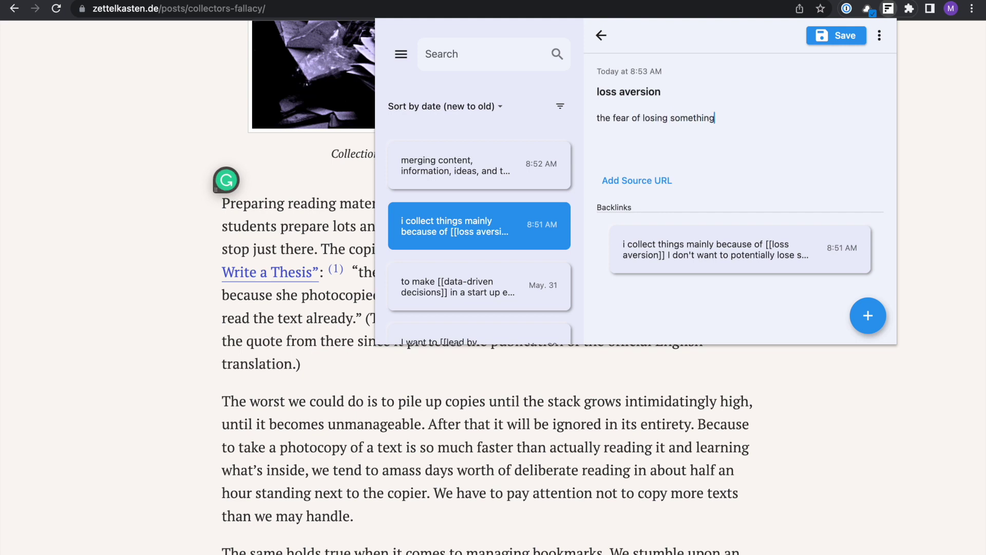
text( is a greater motivator than the prospect of gaining something)
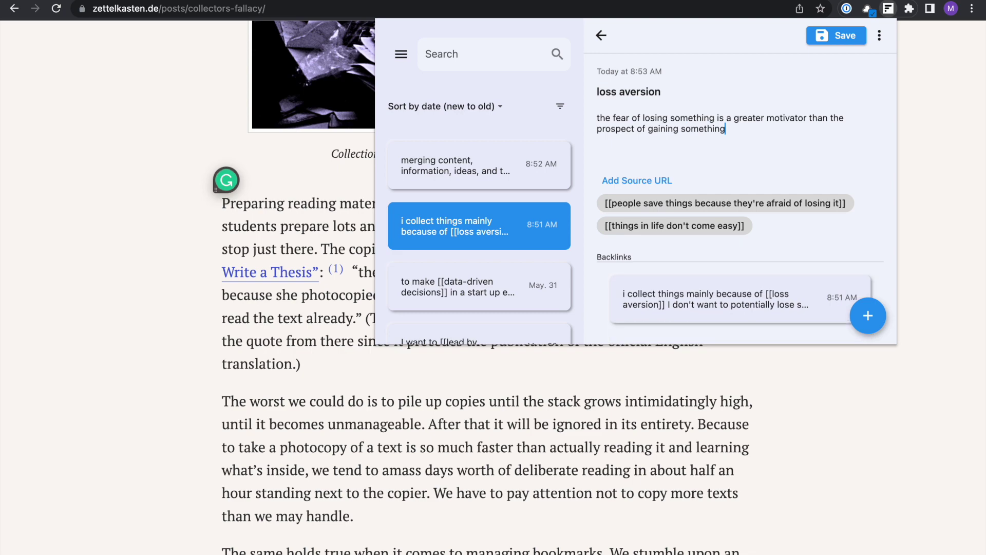
click(831, 424)
Step: Read the article's paragraphs on piling up photocopies and bookmarks under "Collectors don't make progress"
scroll(812, 337, down, 3)
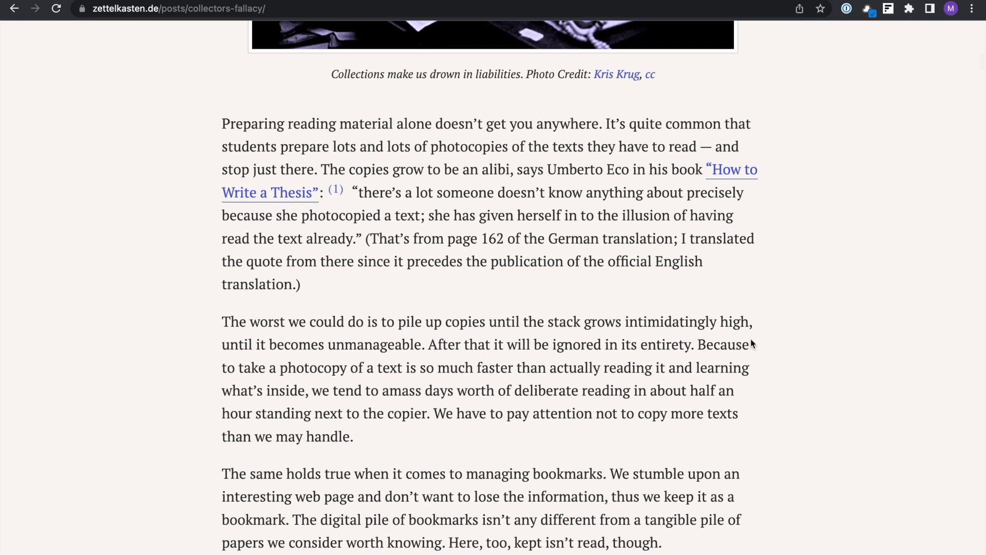
drag(404, 123, 498, 172)
click(498, 174)
scroll(499, 175, down, 1)
scroll(499, 177, down, 1)
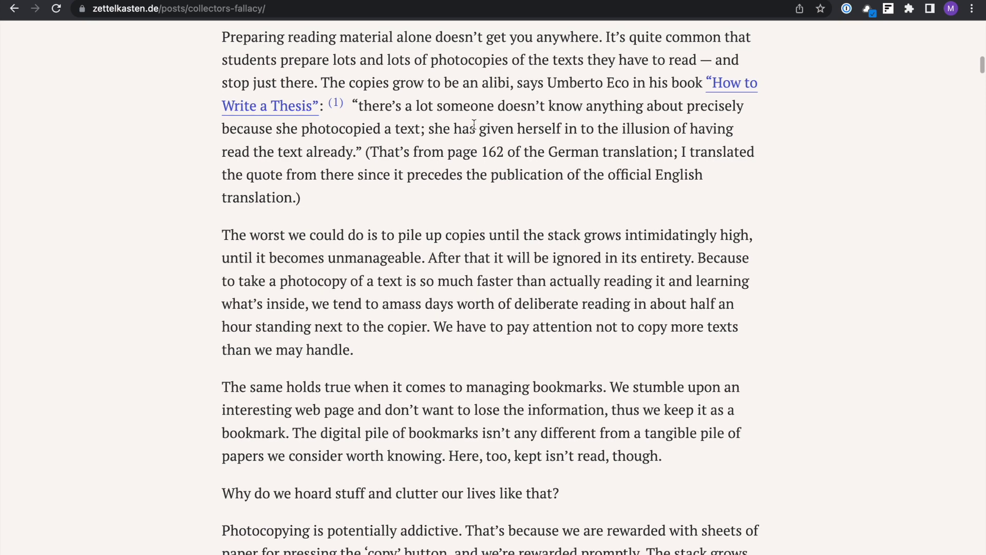
scroll(473, 124, down, 1)
scroll(473, 123, down, 1)
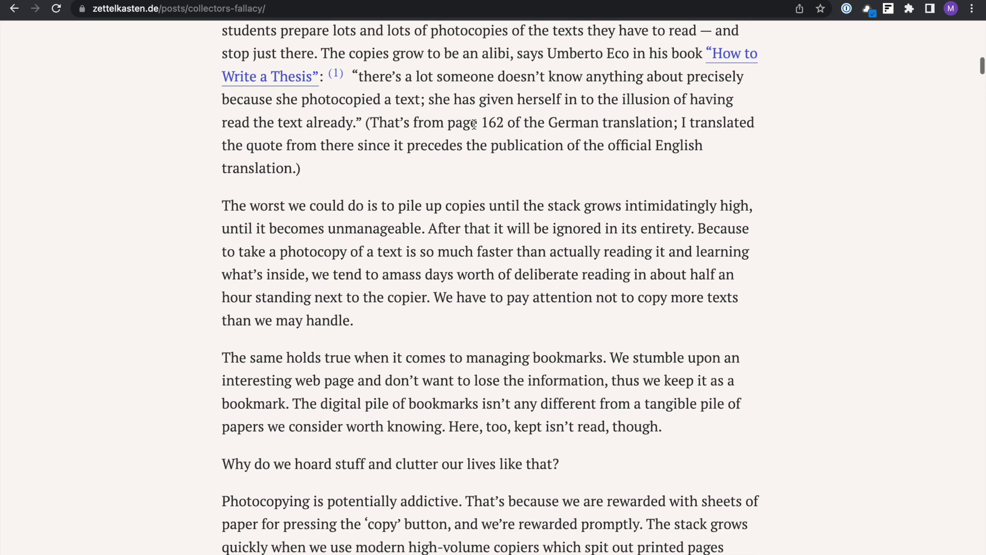
scroll(442, 132, down, 3)
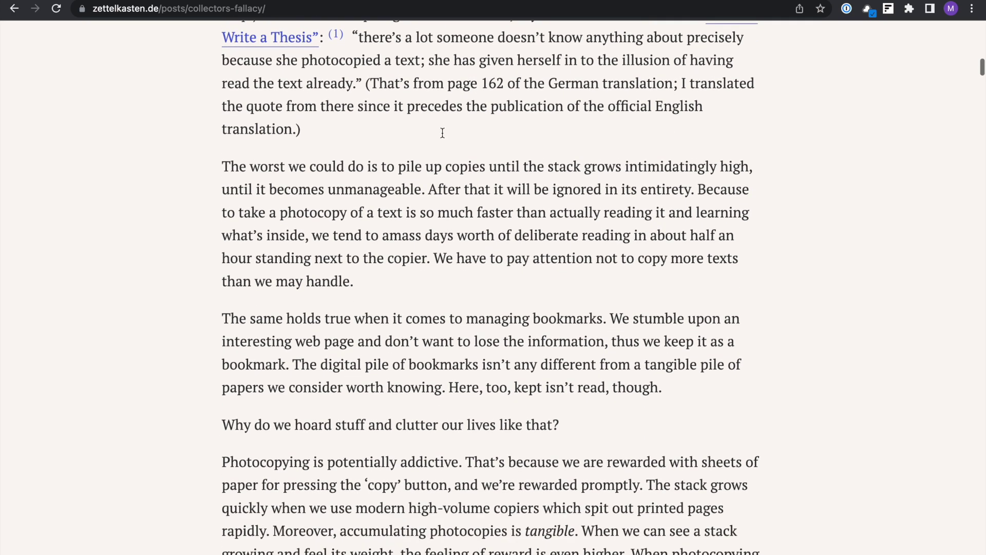
drag(276, 149, 327, 192)
click(327, 192)
scroll(325, 206, down, 1)
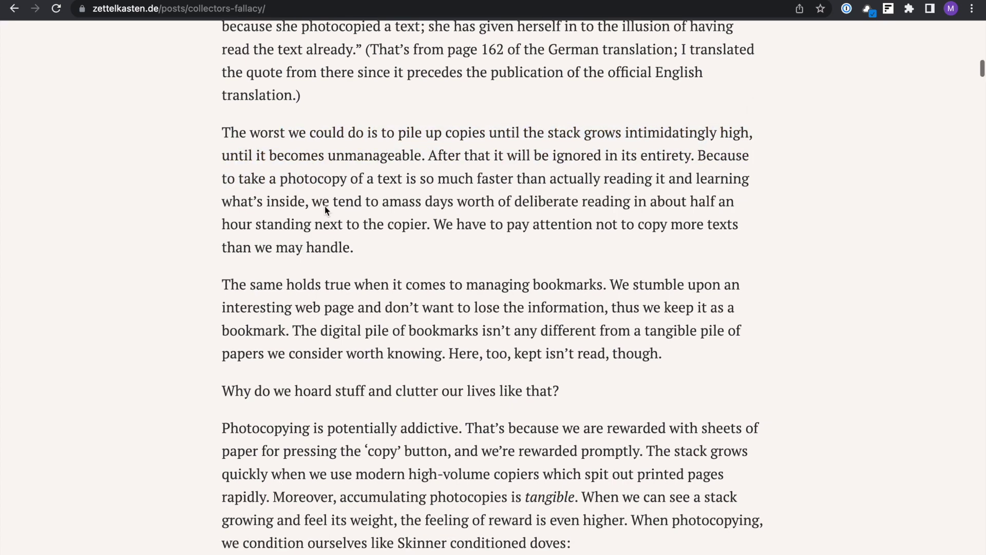
Step: Read the article's paragraphs on copying more texts than can be handled and on managing bookmarks
scroll(324, 205, down, 1)
scroll(325, 205, down, 1)
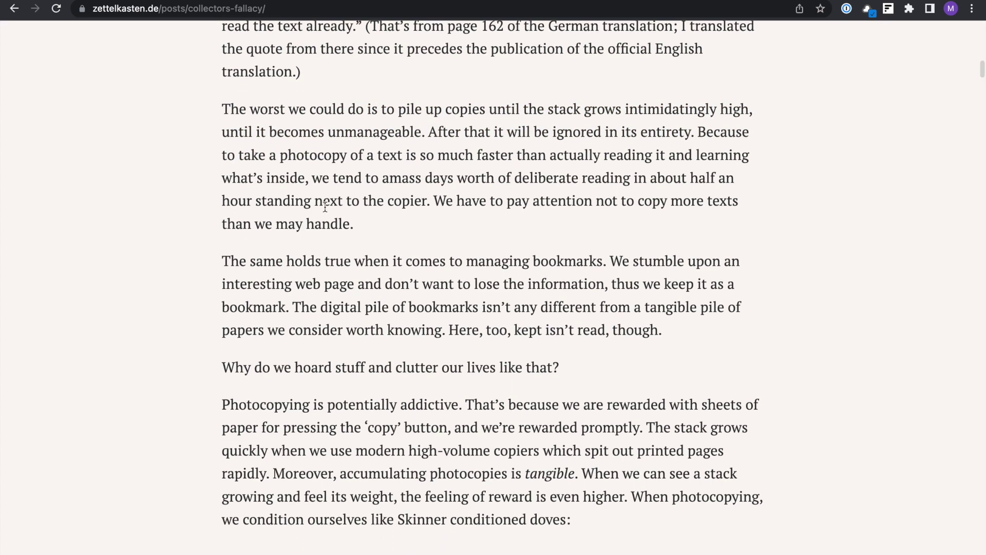
scroll(325, 206, down, 1)
drag(223, 247, 366, 247)
click(361, 252)
scroll(361, 254, down, 1)
scroll(361, 255, down, 1)
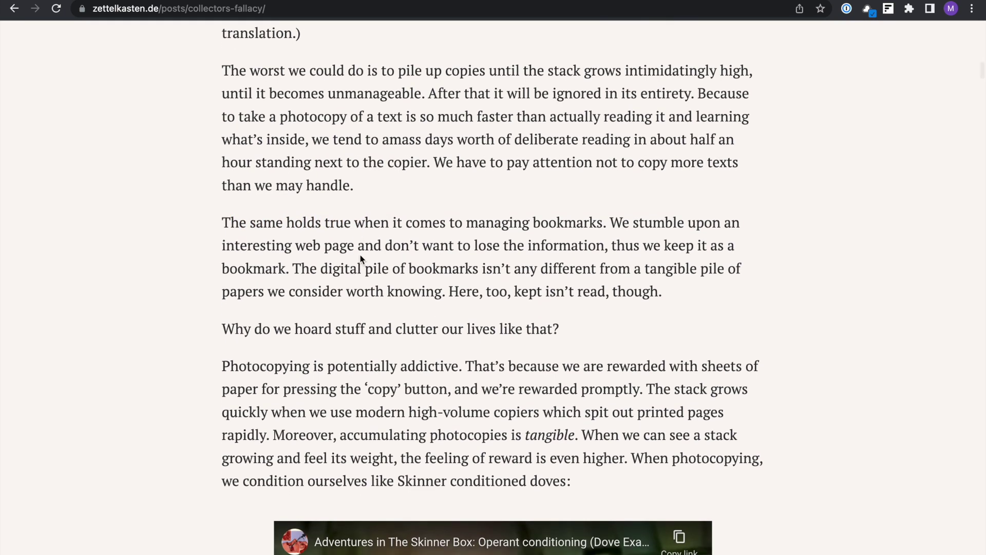
Step: Start a new note for this article with "bookmarking is great for navigation when you want to revisit"
key(ctrl+shift+s)
text(book)
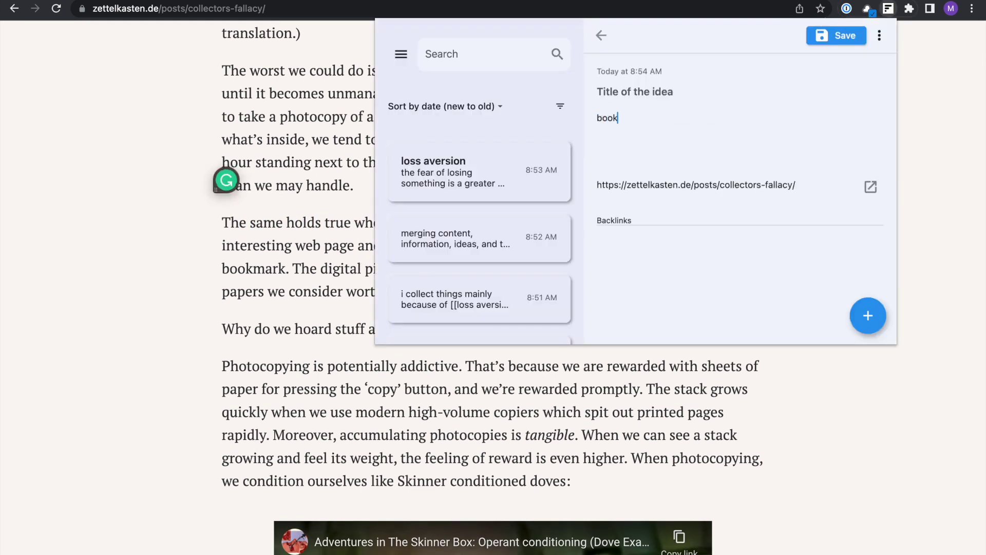
text(marking is great f)
key(BackSpace)
key(BackSpace)
key(BackSpace)
key(BackSpace)
key(BackSpace)
key(BackSpace)
key(BackSpace)
text(is great for navigation but is not)
key(alt+BackSpace)
key(alt+BackSpace)
key(alt+BackSpace)
key(alt+BackSpace)
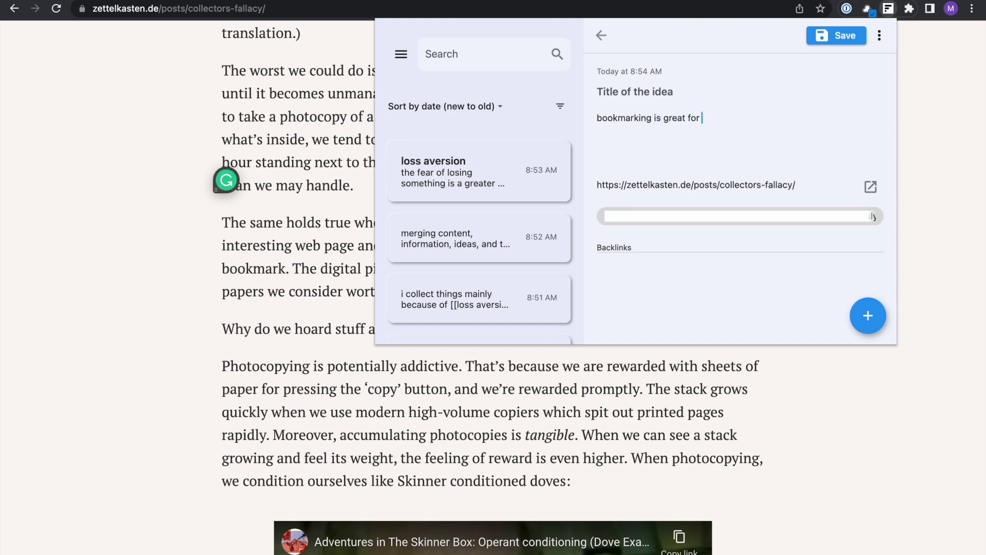
text(navigation when you want to revisit)
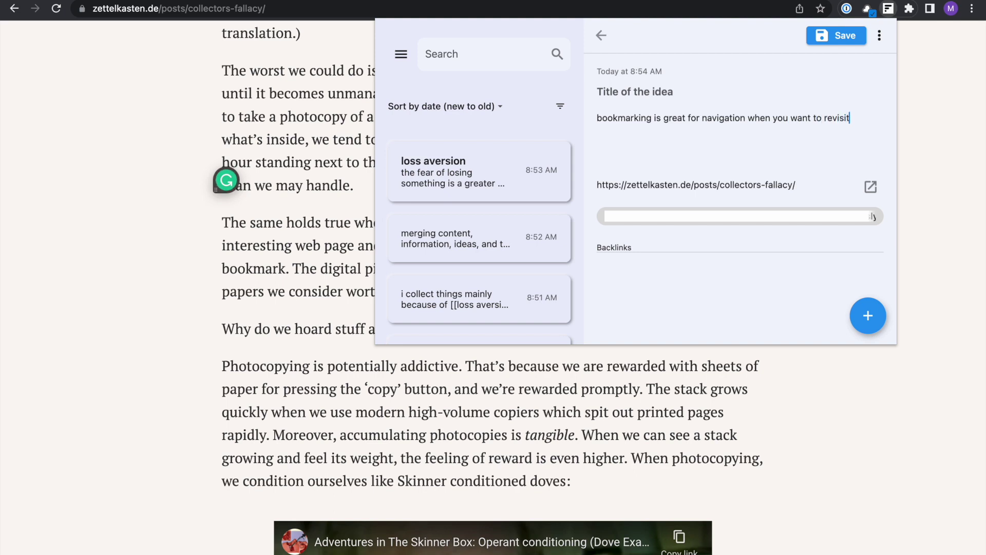
Step: Complete the bookmarking note with "something but is NOT good for learning [[photocopying items doesn't help with learning]]"
text( something but is not g)
key(BackSpace)
text(NOT good for learning [[photocopying items doesn't)
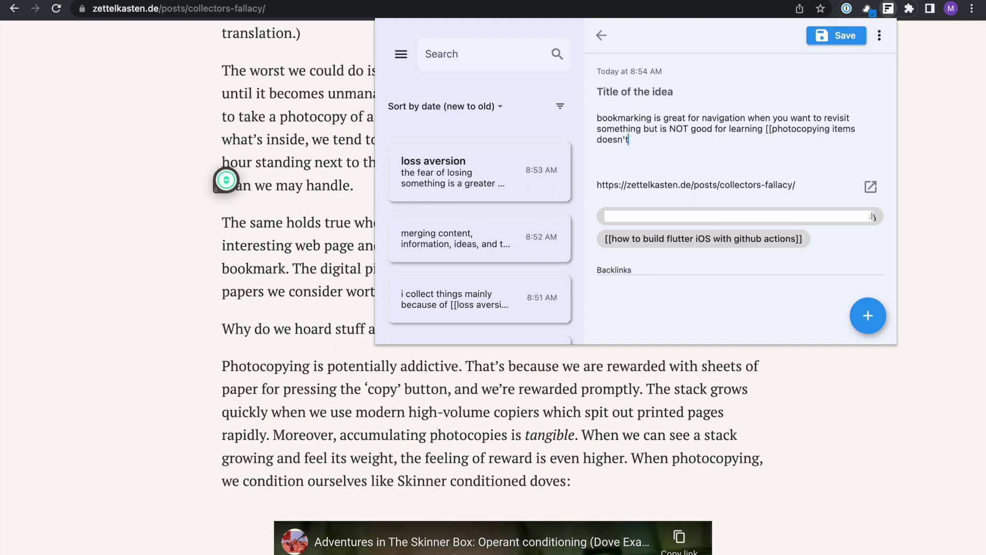
text( help with learning]])
Step: Open the linked idea "photocopying items doesn't help with learning" from the bookmarking note as its own note
click(663, 139)
click(671, 172)
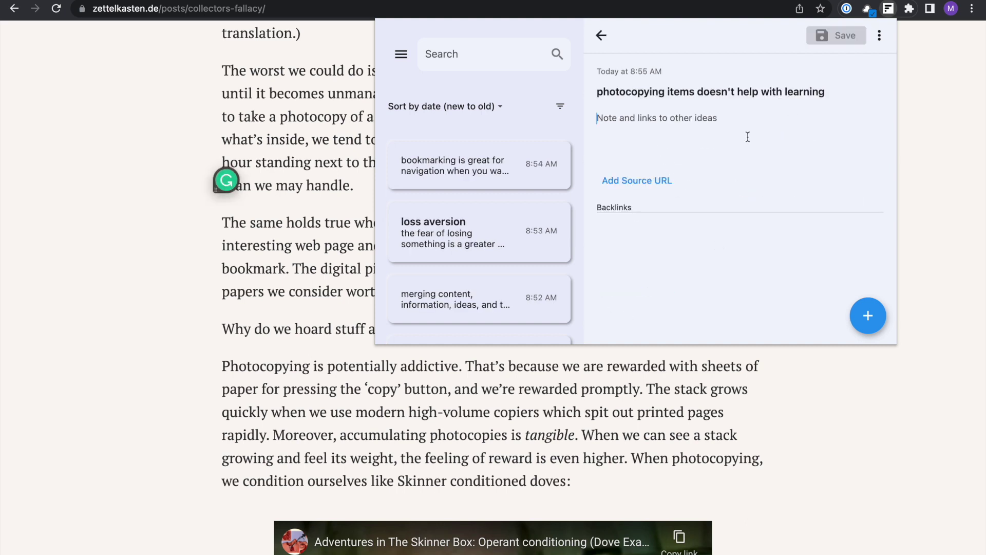
scroll(559, 180, down, 1)
scroll(559, 180, up, 1)
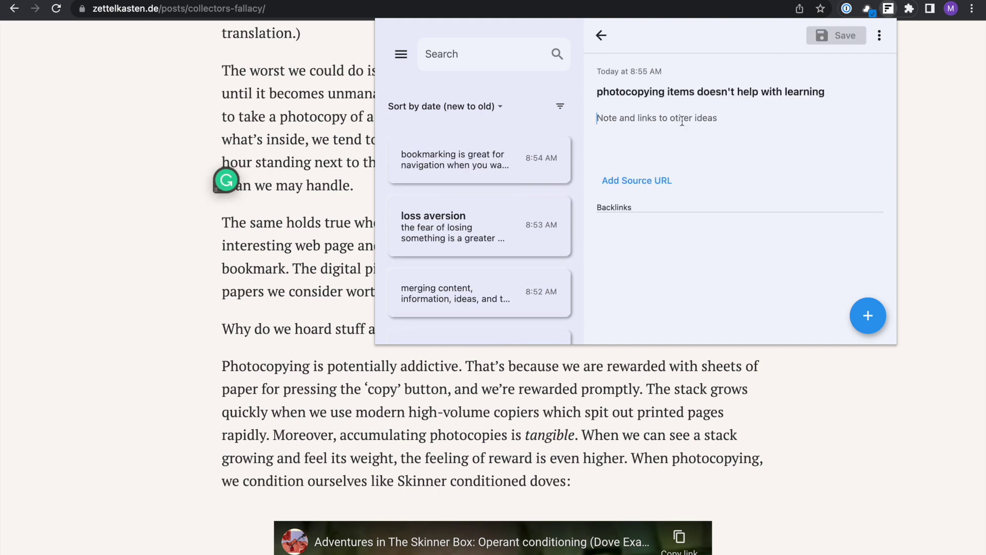
Step: Write "when you copy something it doesn't help with learning because we aren't making the connections" in the photocopying note
text(ph)
key(BackSpace)
key(BackSpace)
text(when you copy so)
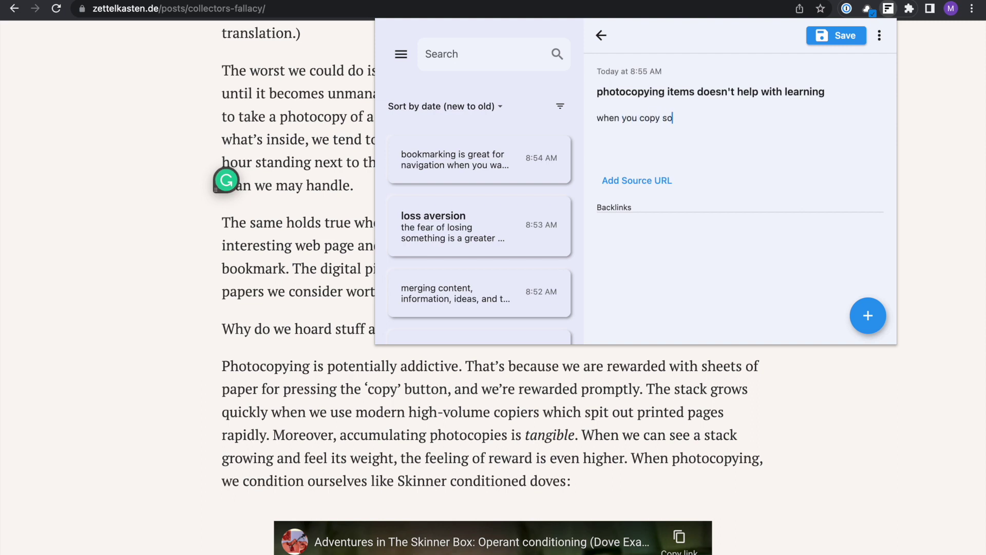
text(mething it doesn't help with)
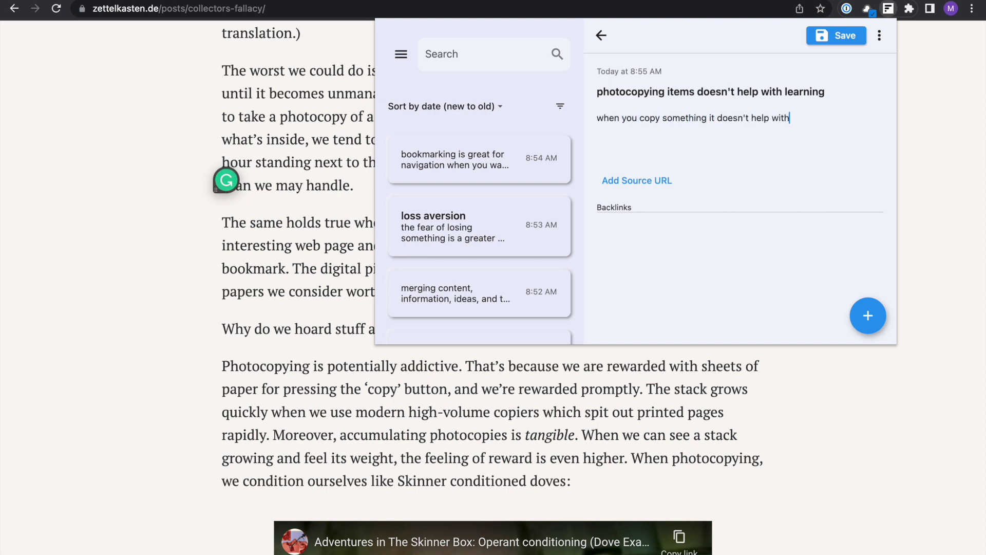
text( learning because we aren't)
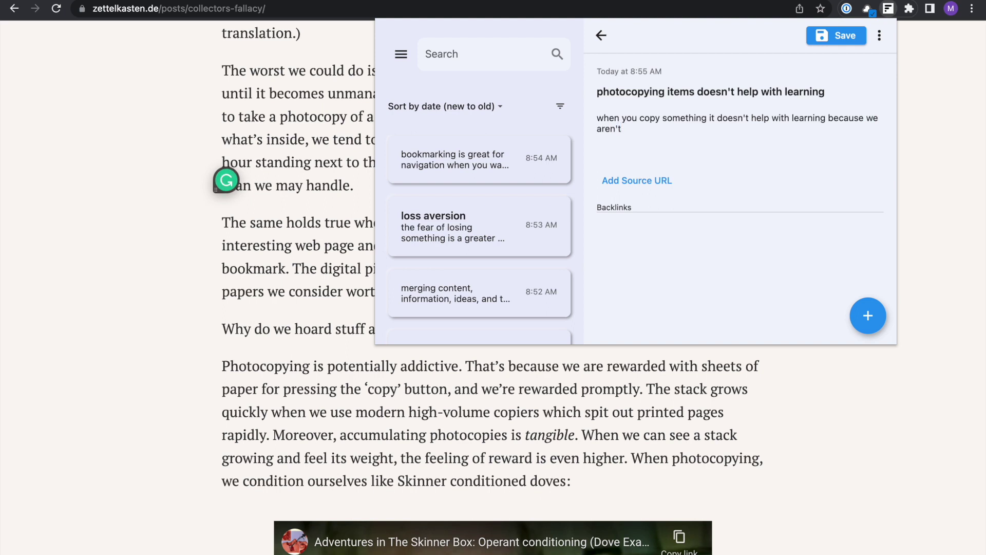
text( making the connections)
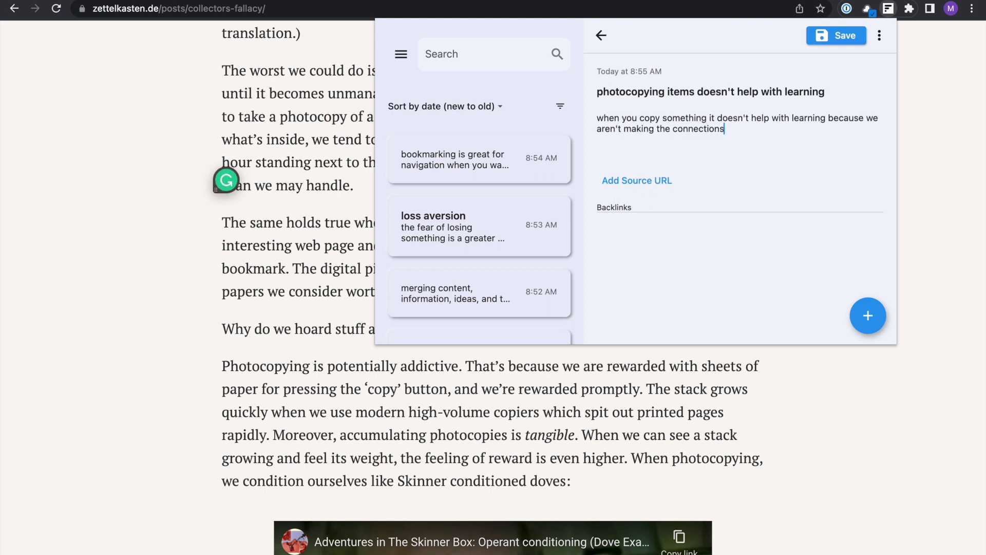
Step: End the photocopying note with "to our brains." and a link to the existing idea "connecting ideas are powerful", then close the notes
text( to our brains. [[connec)
key(Down)
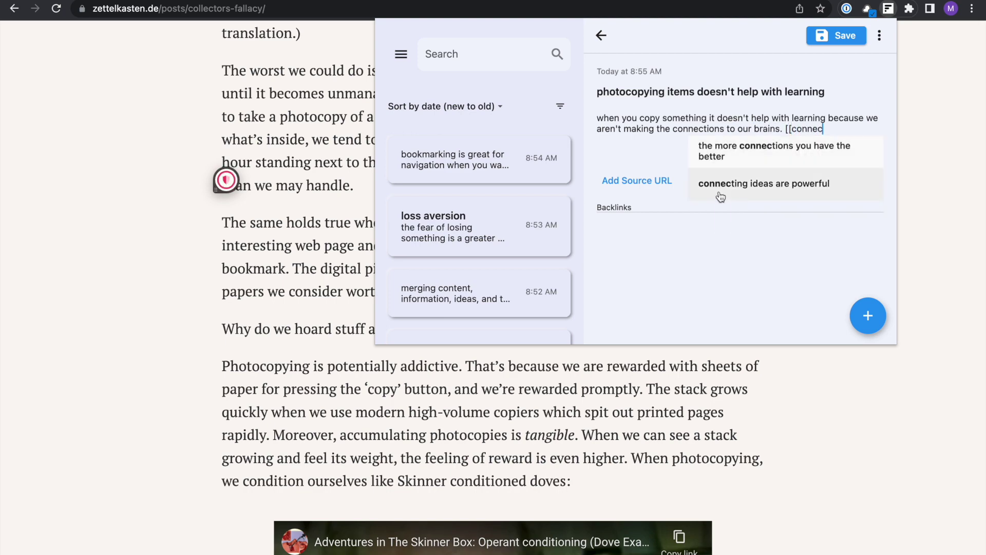
key(Return)
key(Escape)
Step: Follow the photocopying note's link to "connecting ideas are powerful" and examine its backlinks, including the note about merging content
scroll(322, 196, down, 3)
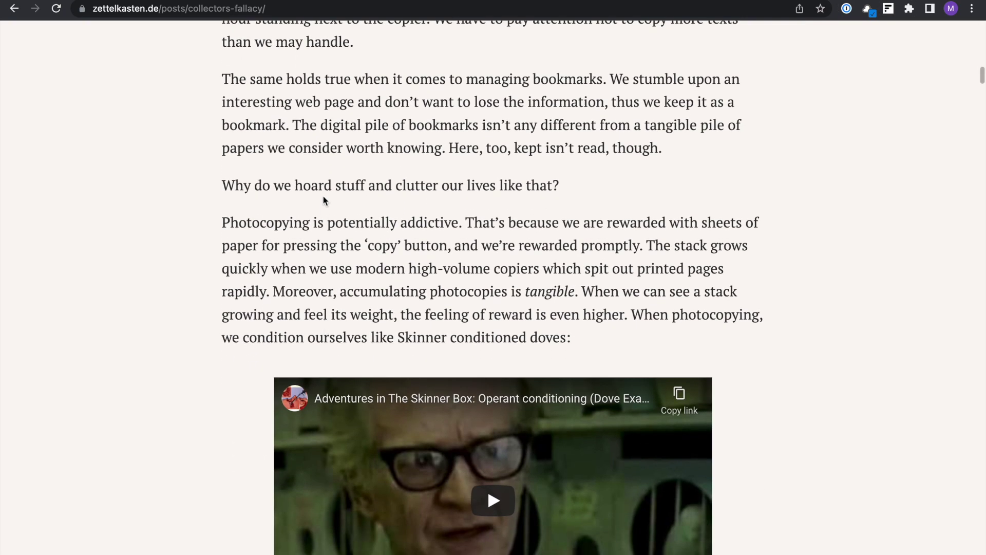
scroll(324, 191, down, 1)
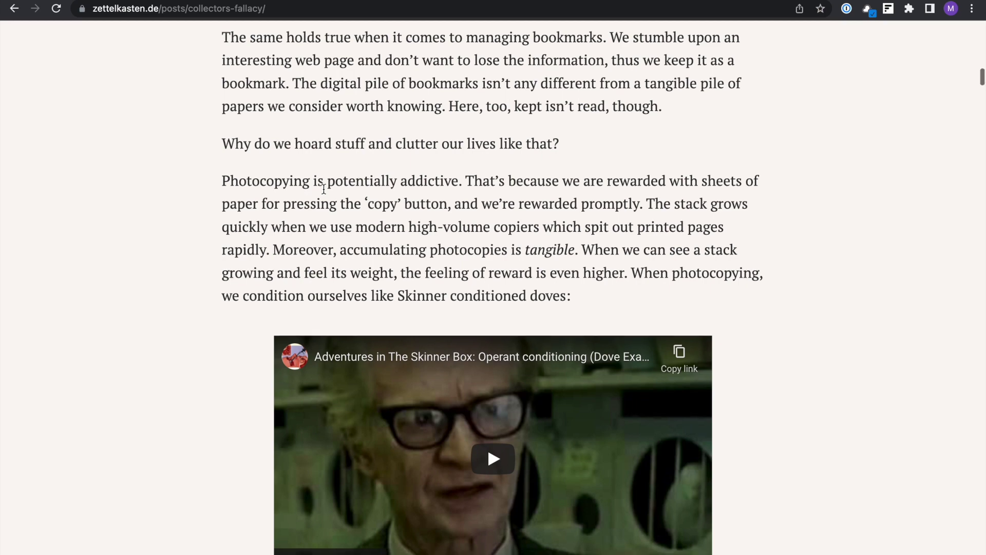
scroll(324, 189, down, 1)
key(alt+shift+n)
mouse_move(794, 129)
click(718, 197)
scroll(688, 282, down, 1)
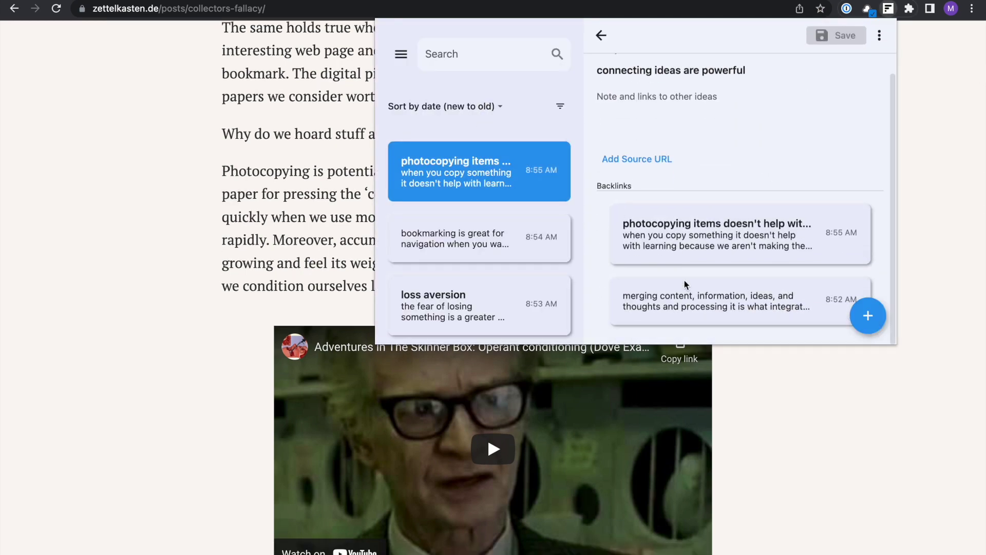
click(678, 313)
click(601, 35)
click(242, 220)
Step: Play the article's embedded Skinner box video on operant conditioning briefly, then stop it
scroll(241, 220, down, 5)
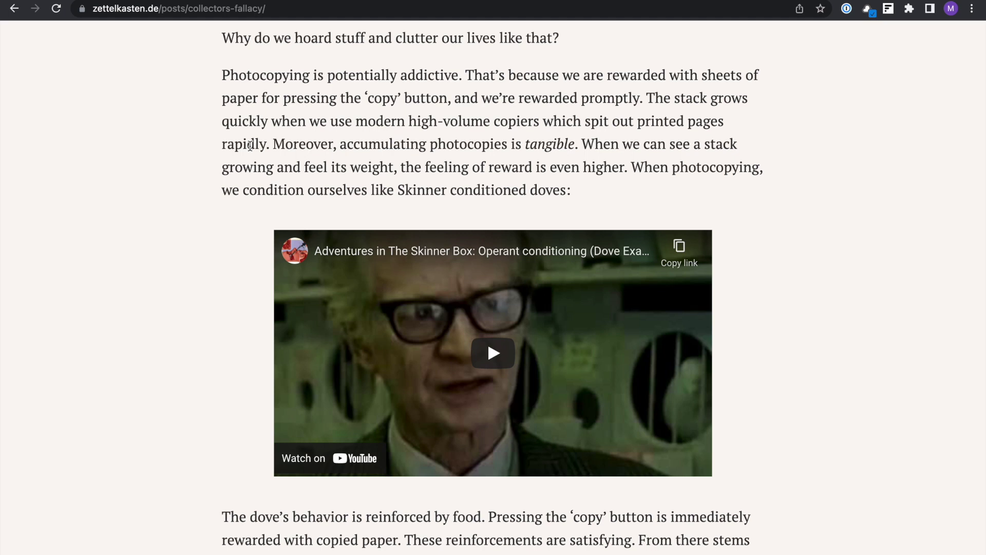
scroll(223, 178, down, 1)
click(493, 346)
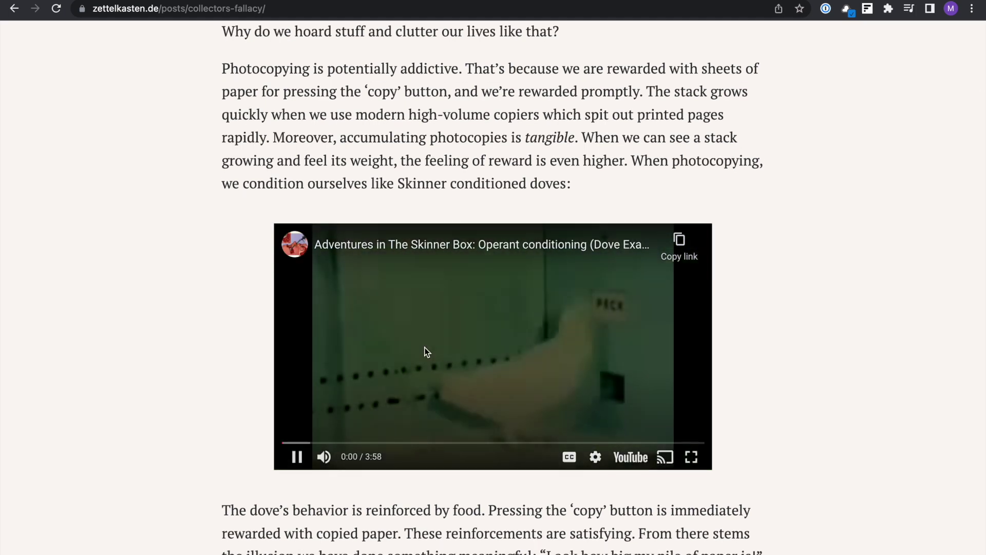
scroll(261, 325, down, 1)
scroll(261, 324, up, 1)
scroll(334, 183, down, 7)
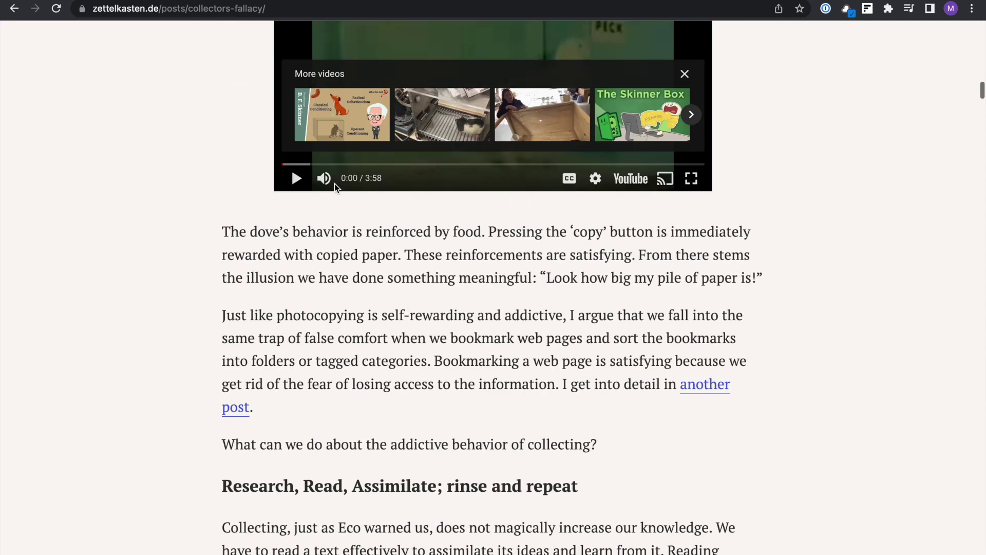
Step: Read the article's paragraphs on the dove's reinforced behavior and the false comfort of bookmarking web pages
drag(537, 191, 537, 215)
click(535, 217)
scroll(489, 241, down, 1)
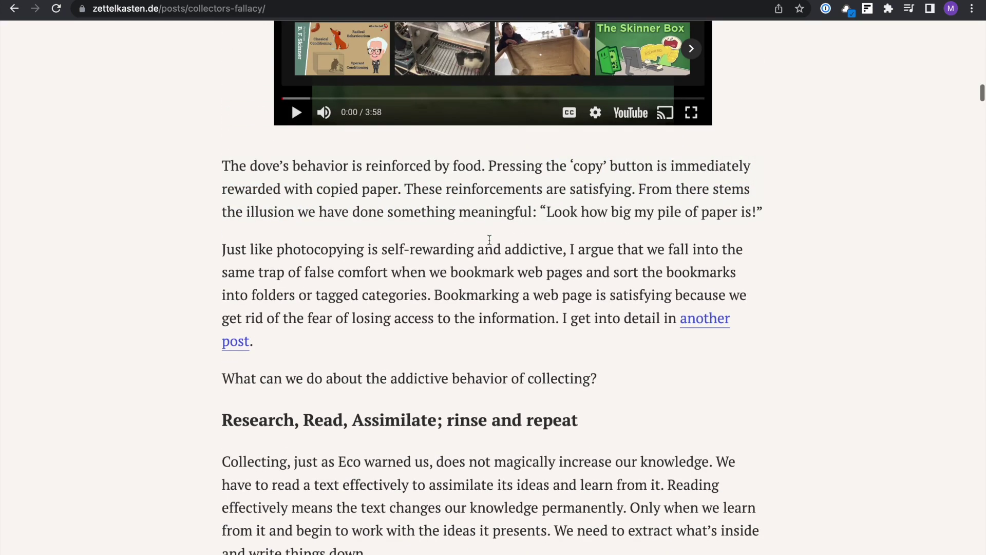
mouse_move(223, 242)
mouse_down()
mouse_move(429, 293)
mouse_move(420, 317)
mouse_up()
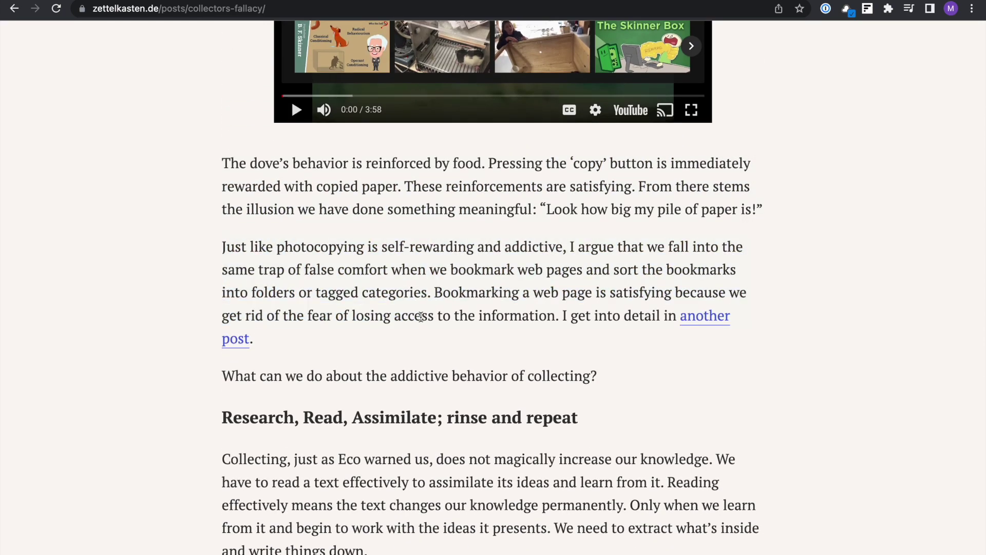
scroll(420, 317, down, 1)
scroll(420, 319, up, 2)
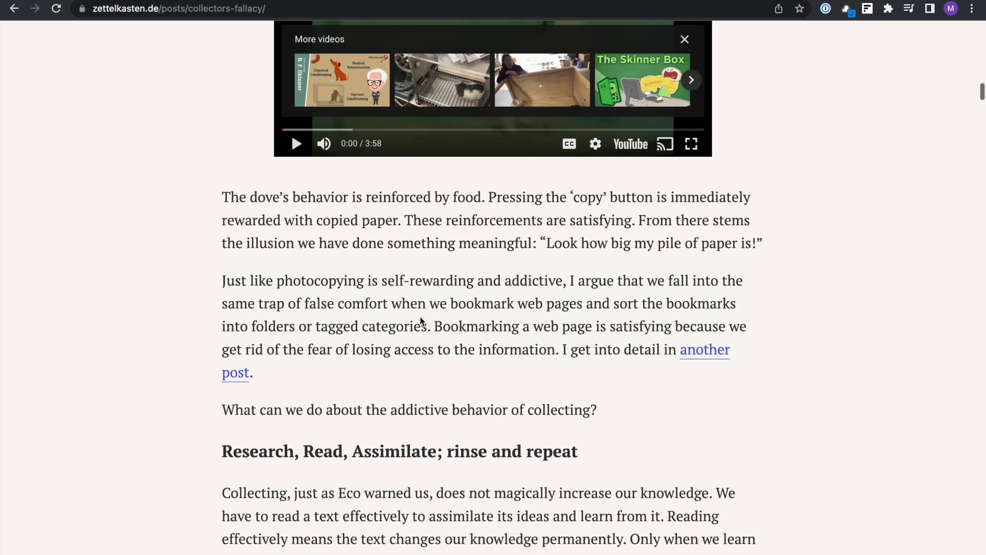
scroll(421, 320, down, 3)
scroll(420, 321, down, 5)
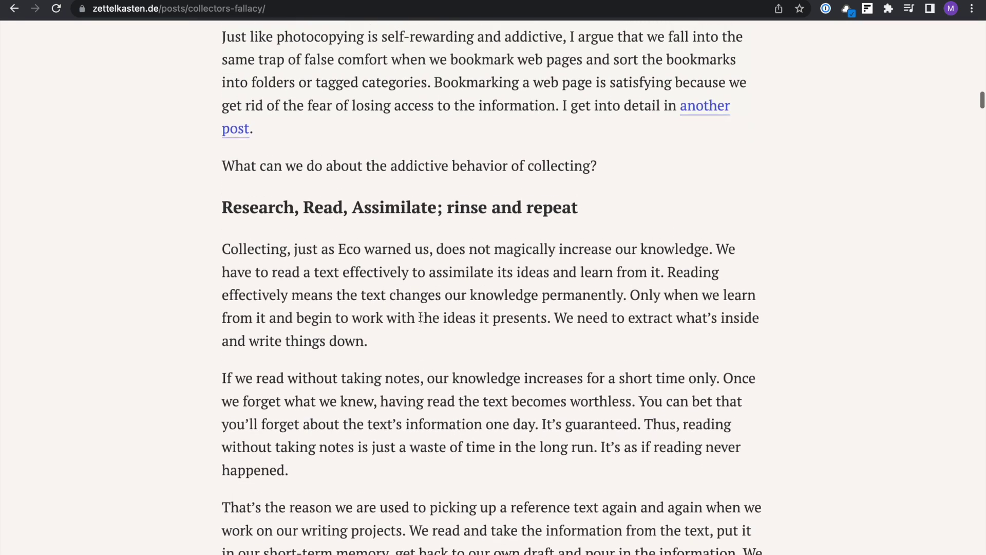
scroll(420, 321, up, 1)
Step: Create a note reading "I don't really get the reward like these doves. For me it's just an unnecessary step" and close the notes
key(ctrl+shift+s)
text(I don't really get the reward )
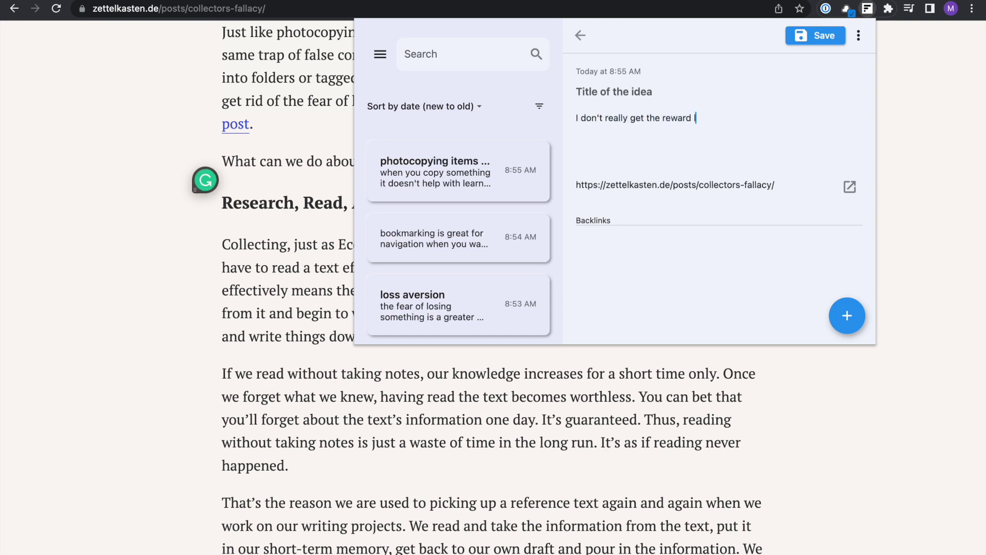
text(like these doves. I thi)
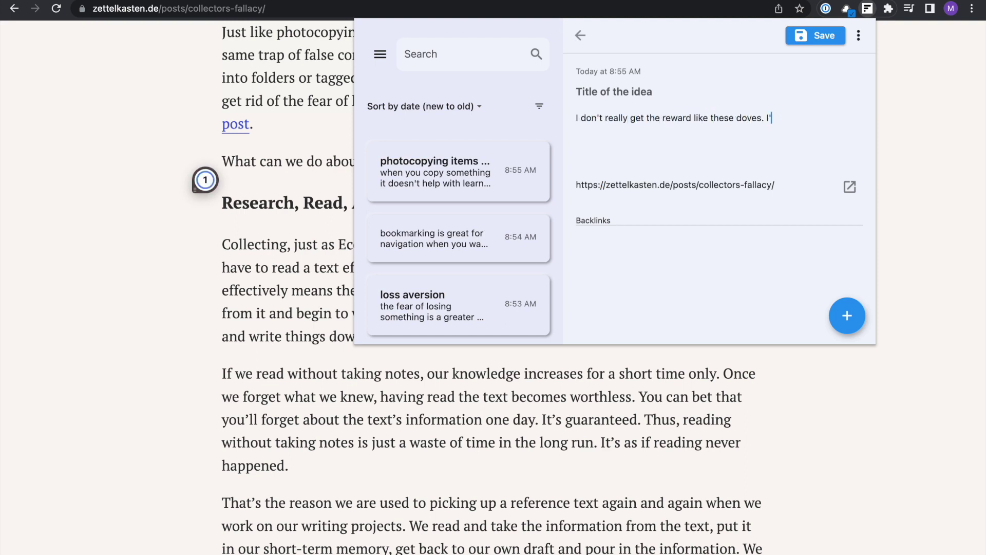
key(BackSpace)
key(BackSpace)
key(BackSpace)
text(feel like)
key(BackSpace)
key(BackSpace)
key(BackSpace)
key(BackSpace)
key(BackSpace)
key(BackSpace)
key(BackSpace)
key(BackSpace)
key(BackSpace)
key(BackSpace)
key(BackSpace)
text(For me it's just an)
text(unnecessary step)
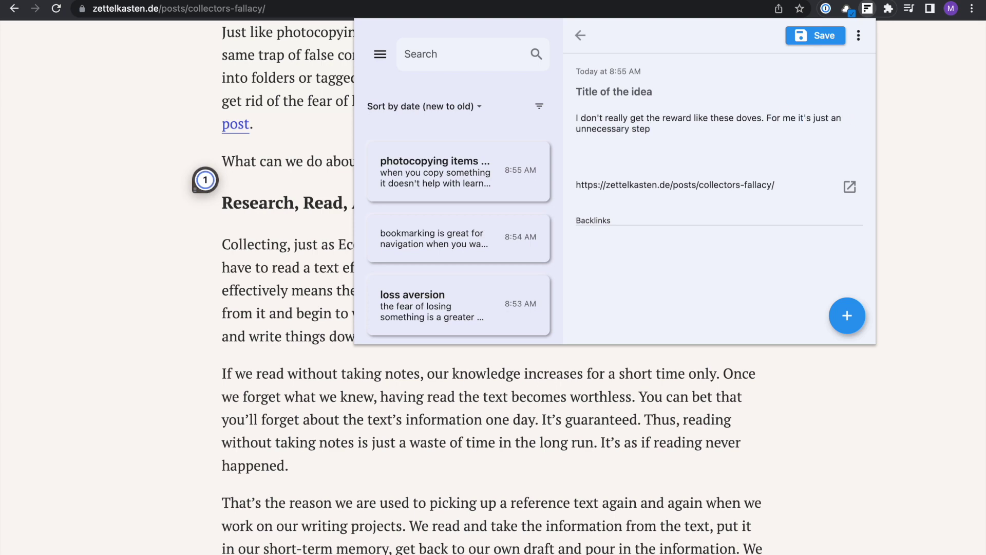
click(533, 353)
Step: Read the first paragraph under "Research, Read, Assimilate; rinse and repeat" on reading effectively and writing things down
scroll(532, 353, down, 4)
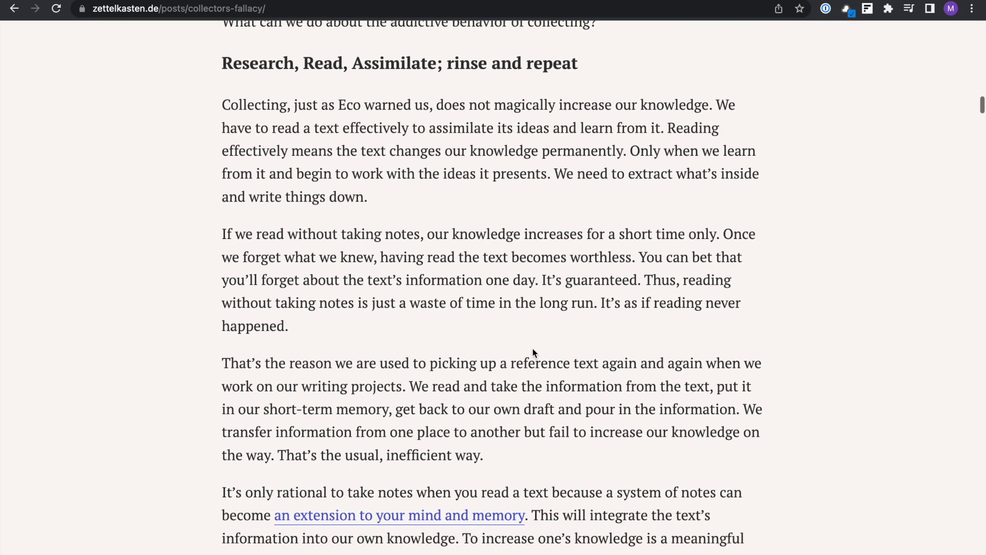
scroll(478, 133, up, 1)
scroll(353, 118, down, 1)
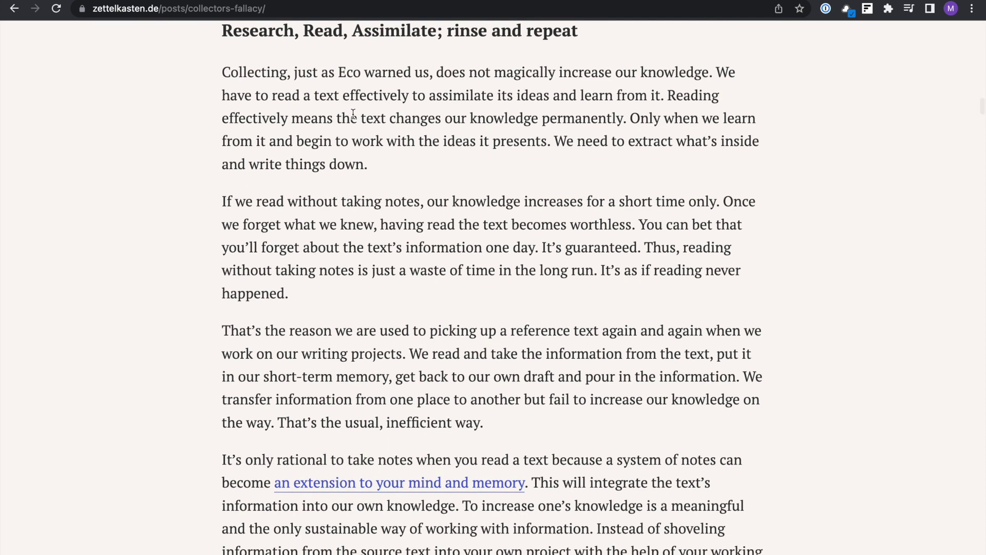
scroll(400, 113, down, 1)
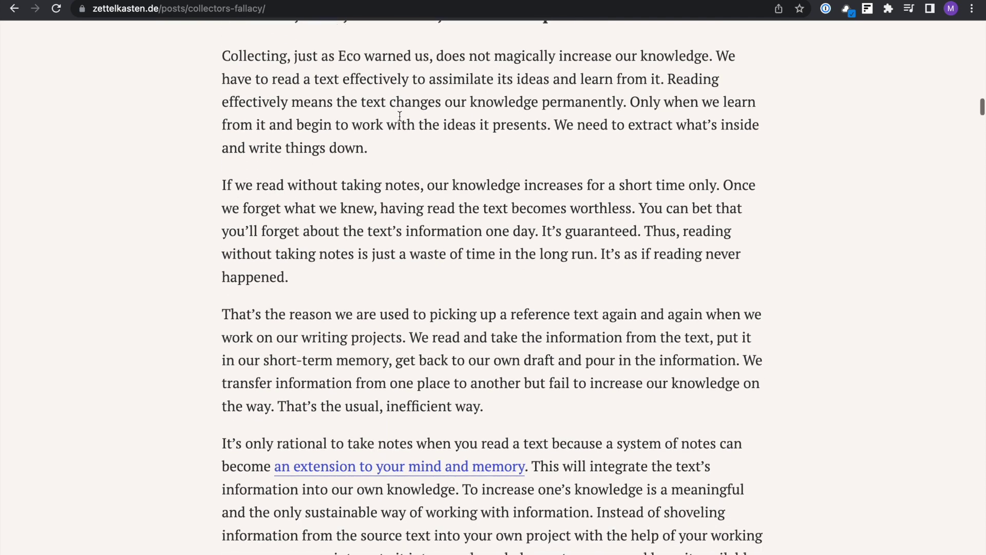
scroll(400, 116, down, 1)
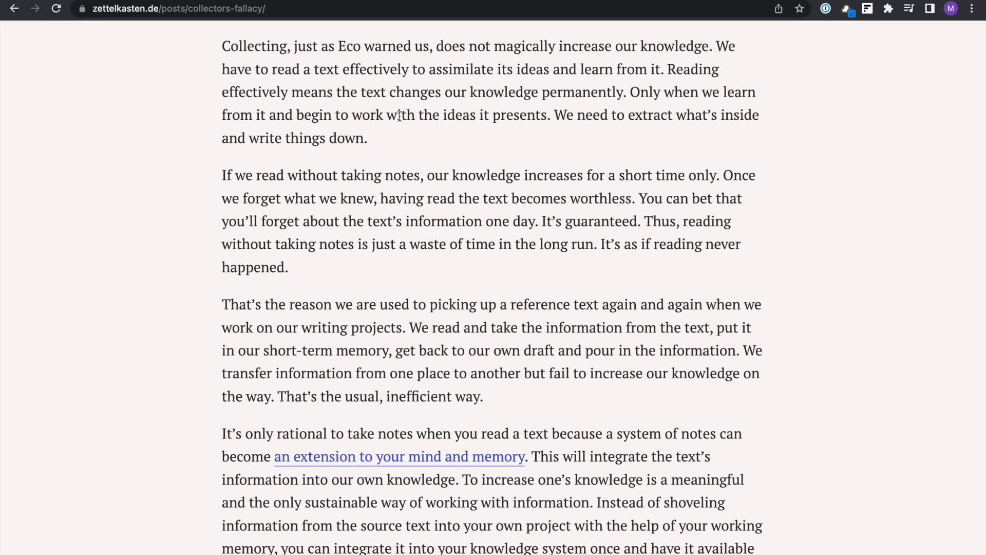
scroll(399, 116, down, 1)
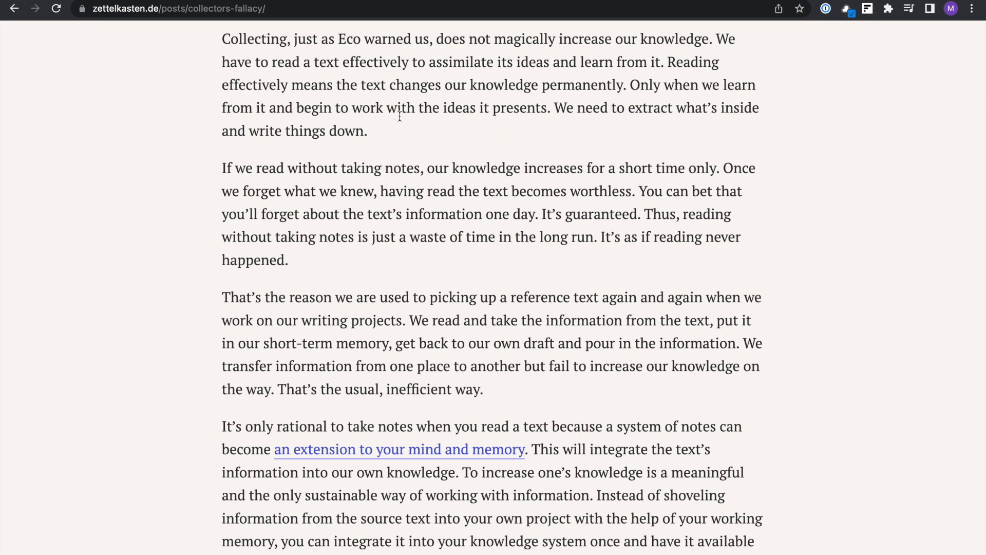
scroll(399, 117, down, 1)
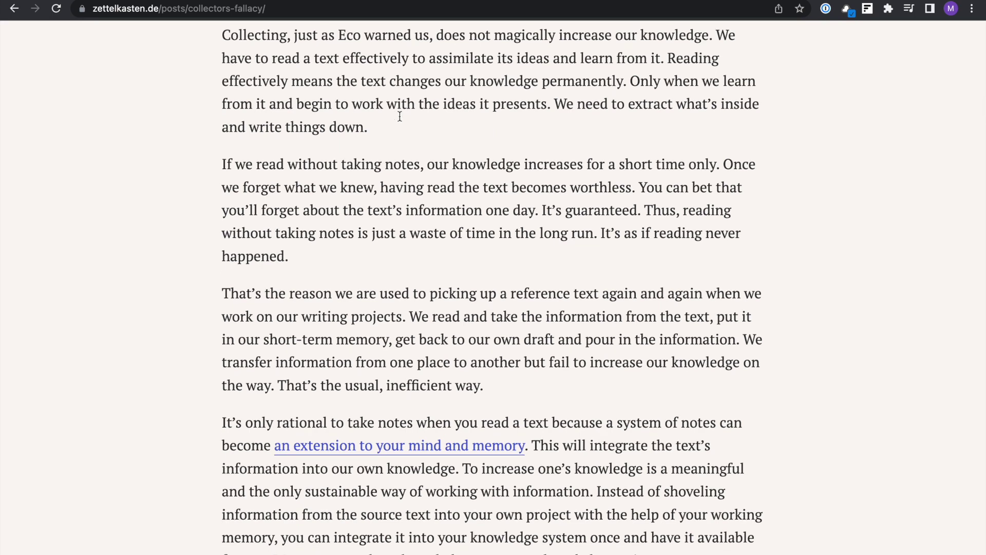
scroll(399, 115, down, 2)
scroll(399, 115, up, 3)
mouse_move(222, 49)
mouse_down()
mouse_move(379, 81)
mouse_move(368, 141)
mouse_up()
click(422, 156)
Step: Read the article's paragraph on how knowledge gained by reading without taking notes is forgotten
scroll(421, 157, down, 5)
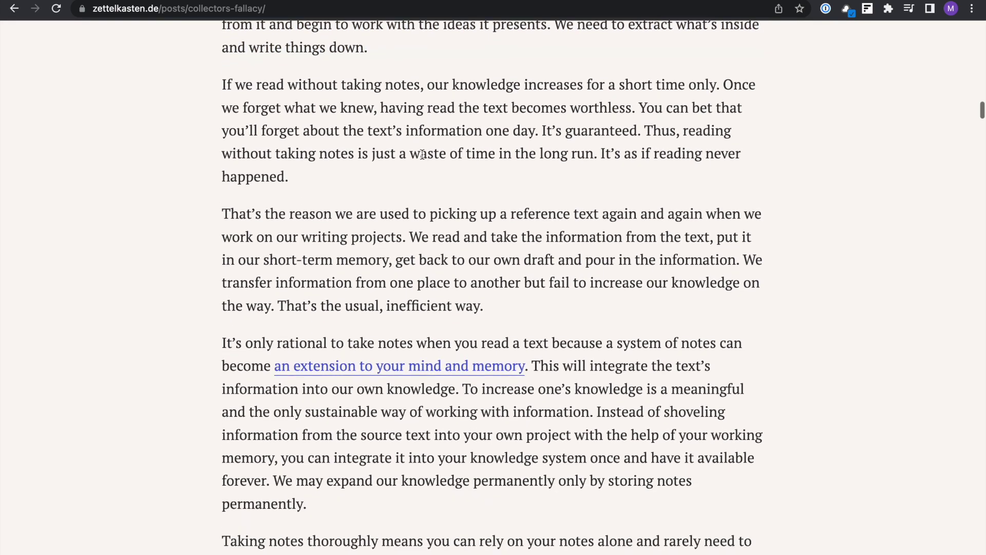
scroll(351, 84, down, 1)
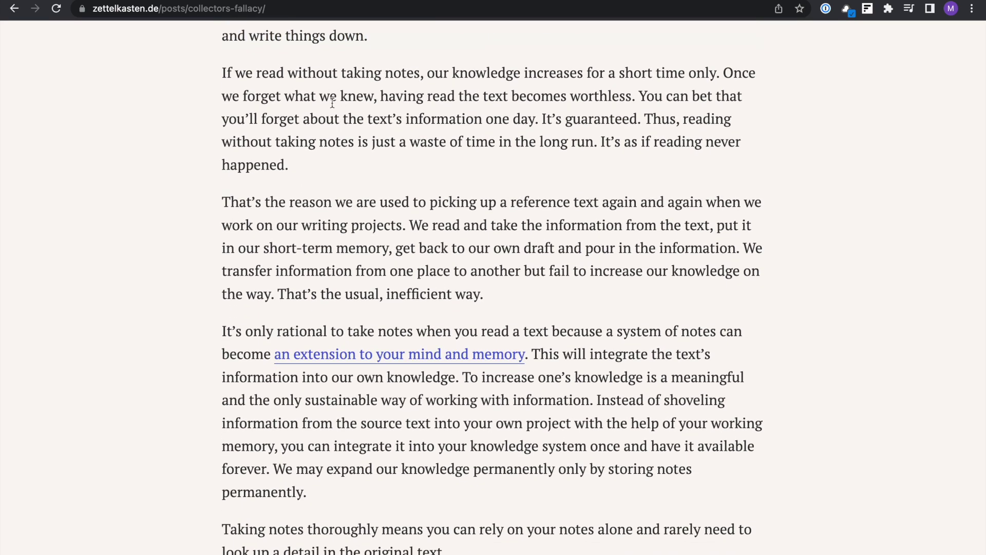
drag(214, 60, 374, 151)
click(374, 151)
scroll(375, 151, down, 1)
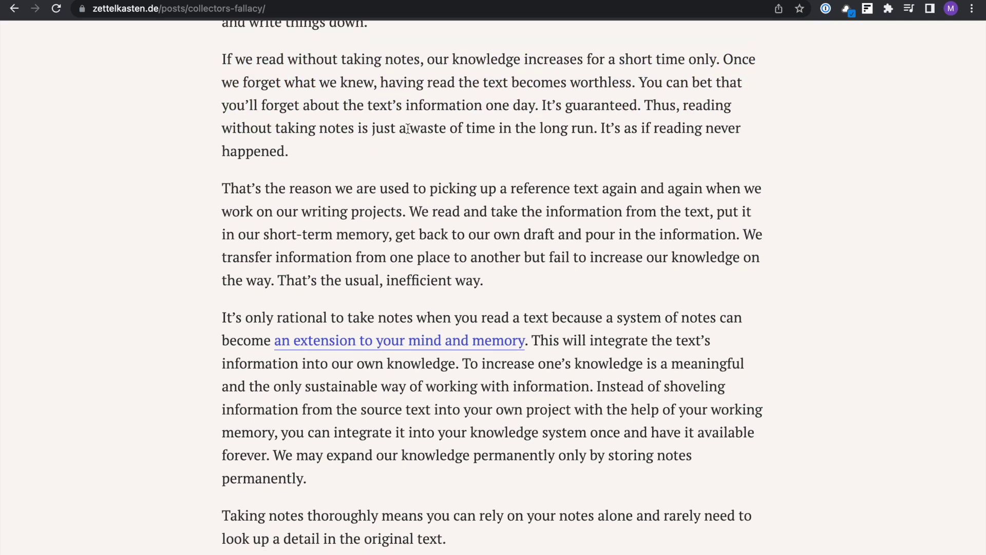
Step: Read the article's sentence on reading without notes wasting time and the paragraph on repeatedly picking up reference texts
drag(642, 107, 598, 135)
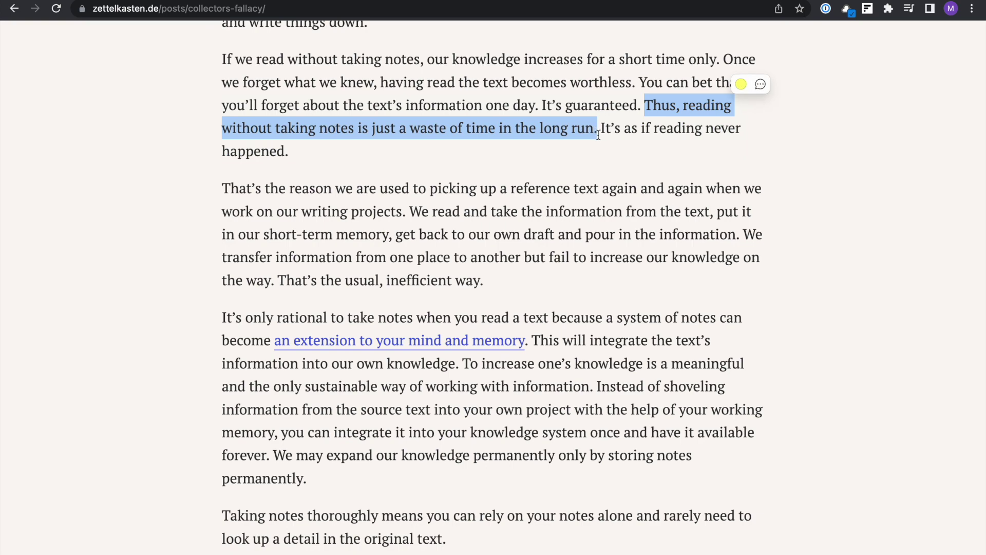
scroll(598, 134, down, 1)
click(598, 135)
drag(598, 116, 645, 94)
click(678, 83)
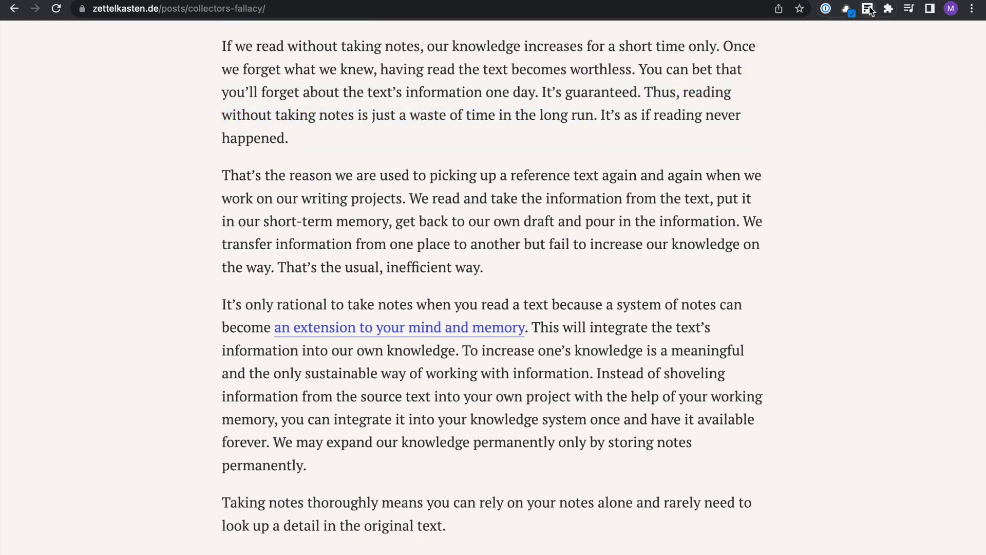
scroll(574, 210, down, 3)
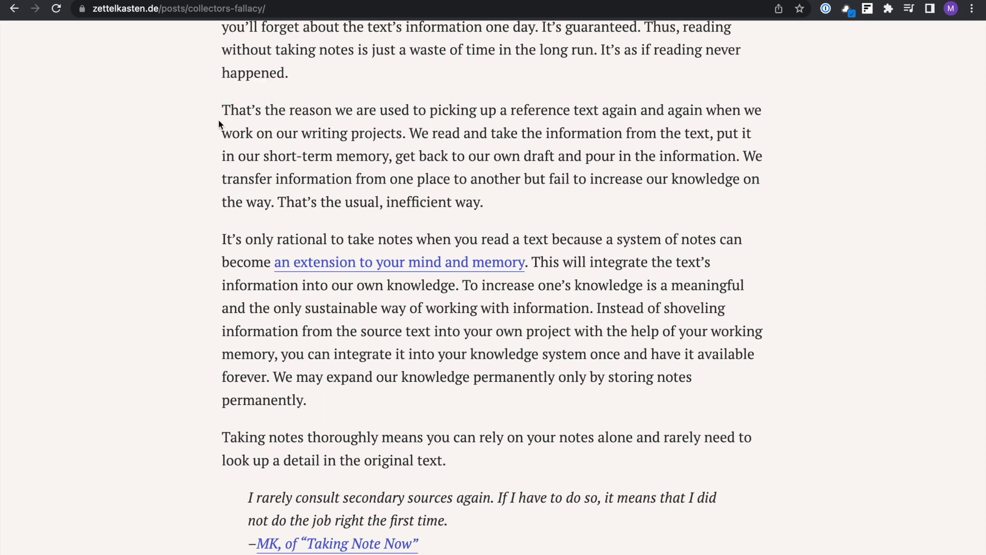
scroll(217, 119, down, 1)
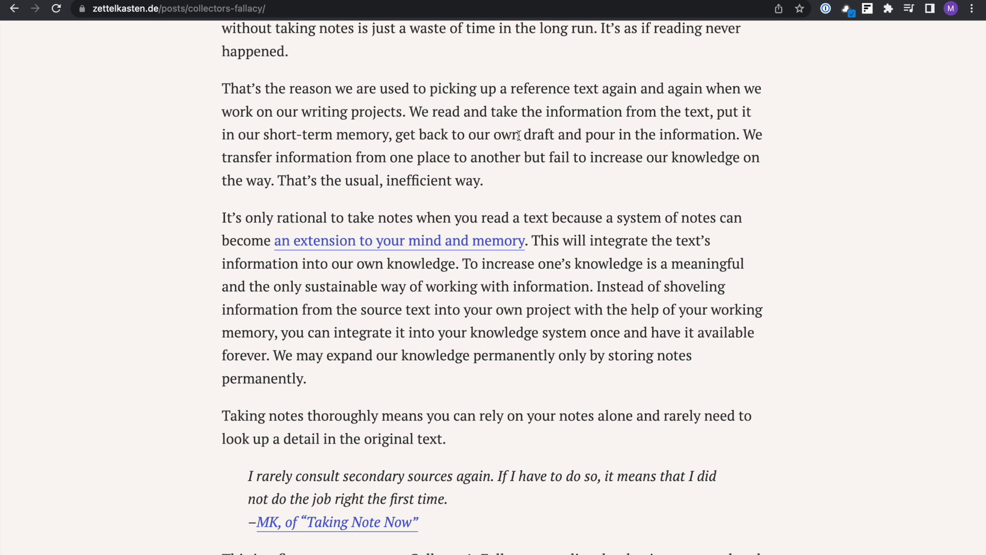
scroll(519, 135, down, 1)
Step: Start a new note with the sentence "I don't think reading is pointless without note taking."
click(868, 9)
click(680, 116)
text(I don't t)
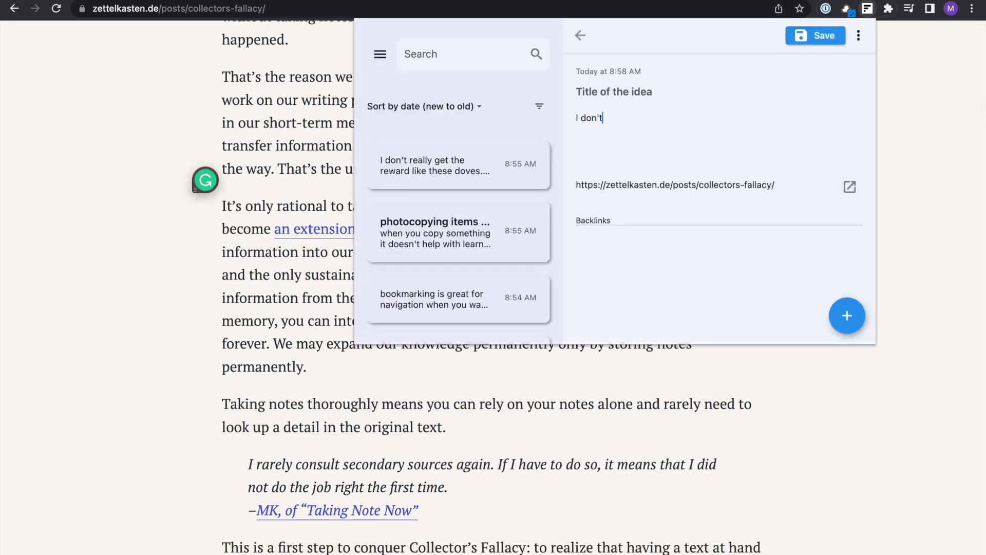
key(BackSpace)
key(BackSpace)
key(BackSpace)
text(hink we lose knoweldge when)
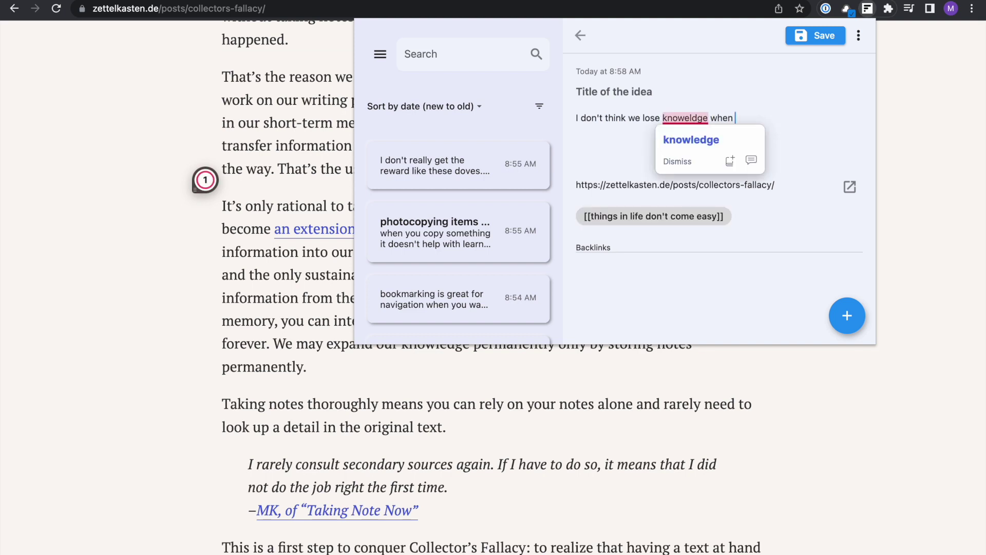
key(alt+BackSpace)
key(alt+BackSpace)
key(alt+BackSpace)
key(alt+BackSpace)
text(reading is pointles)
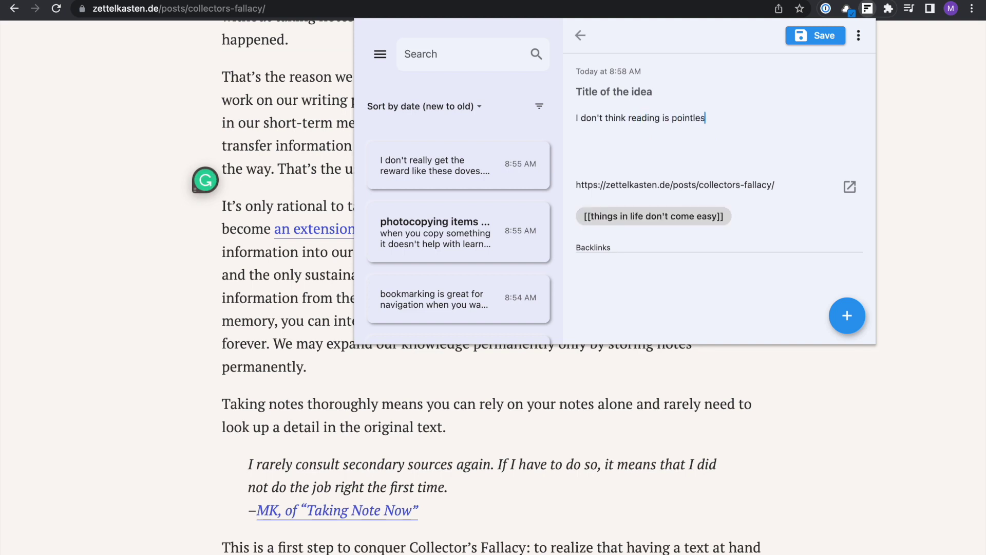
text(s without note taking. It)
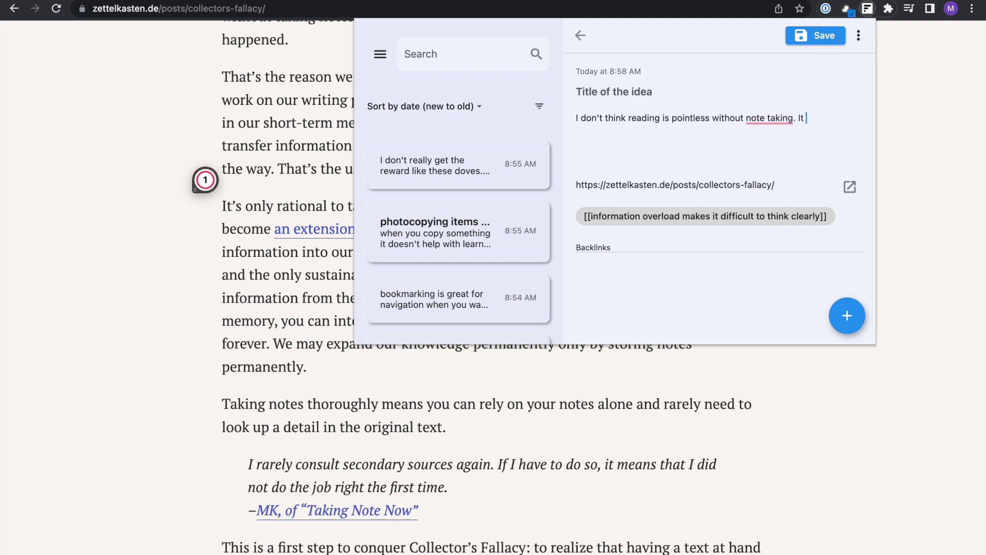
Step: Complete the note with "It still helps us but the portion of information we absorb is a lot less." and close the notes
text( still helps us but the portion of information we a)
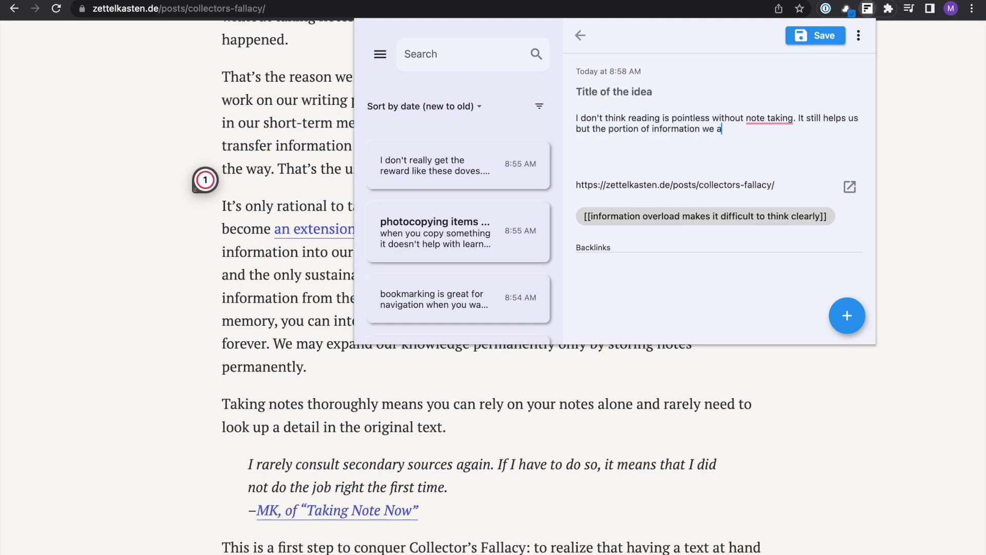
text(bsorb is m)
key(BackSpace)
text(a lot less.)
click(345, 180)
Step: Read the article's paragraph on a system of notes as an extension to your mind and memory
scroll(360, 170, down, 3)
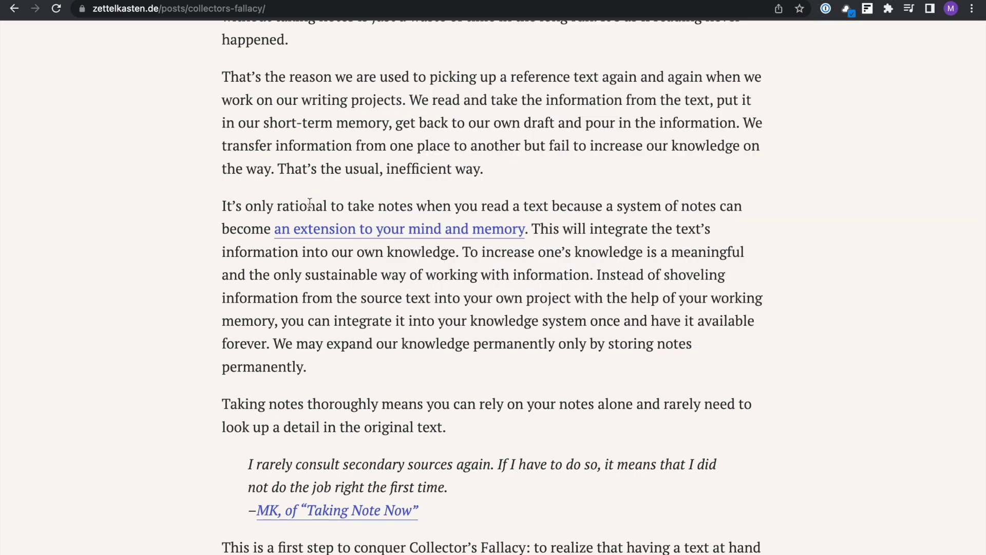
scroll(580, 182, down, 1)
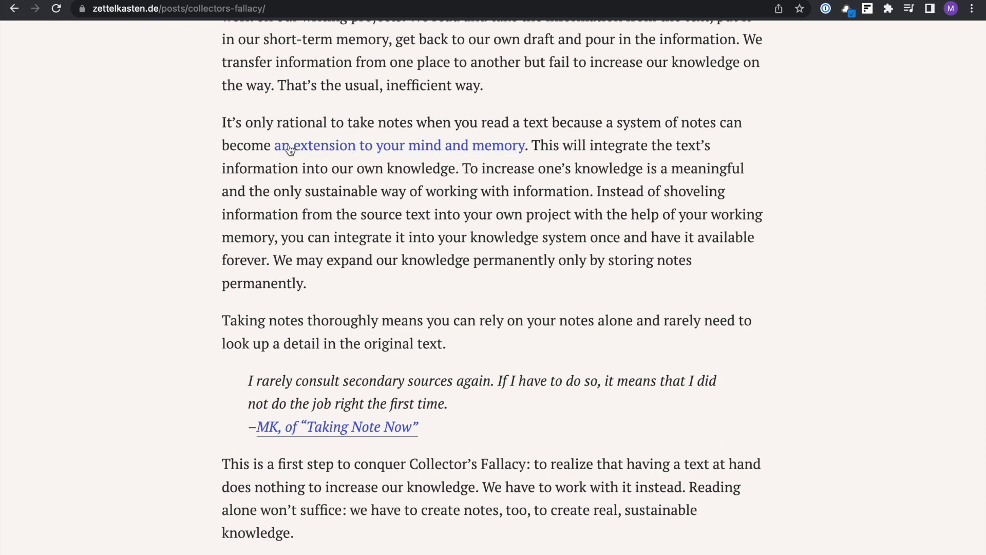
scroll(467, 164, down, 1)
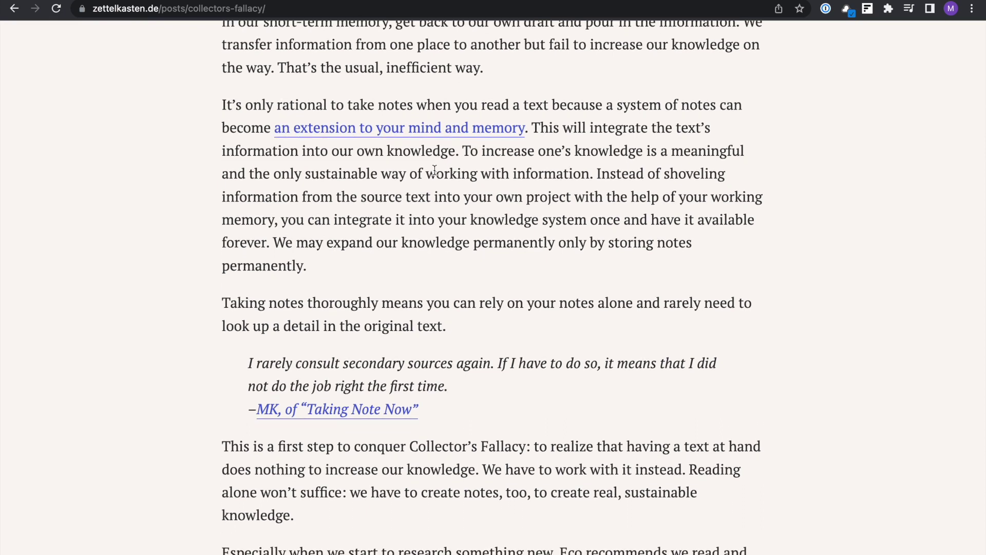
scroll(434, 170, down, 1)
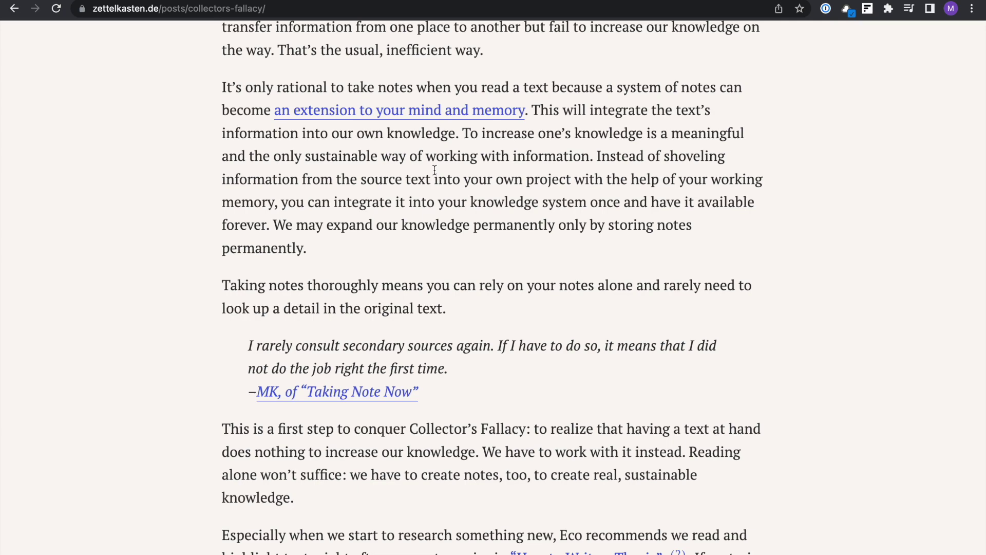
scroll(434, 170, down, 1)
mouse_move(280, 197)
mouse_down()
mouse_move(457, 221)
mouse_move(456, 197)
mouse_move(277, 222)
mouse_up()
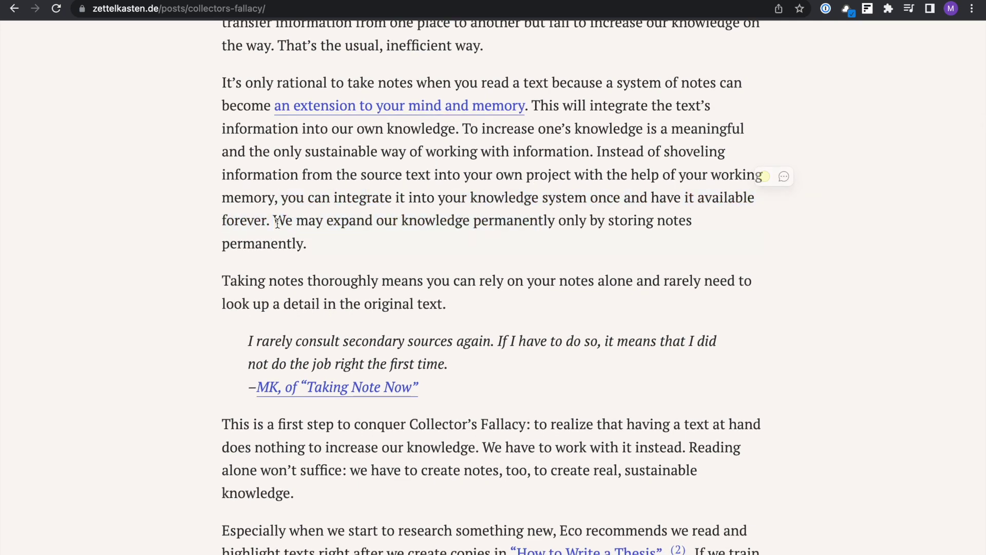
Step: Read the passages on relying on thorough notes and the first step to conquer Collector's Fallacy
scroll(277, 222, down, 3)
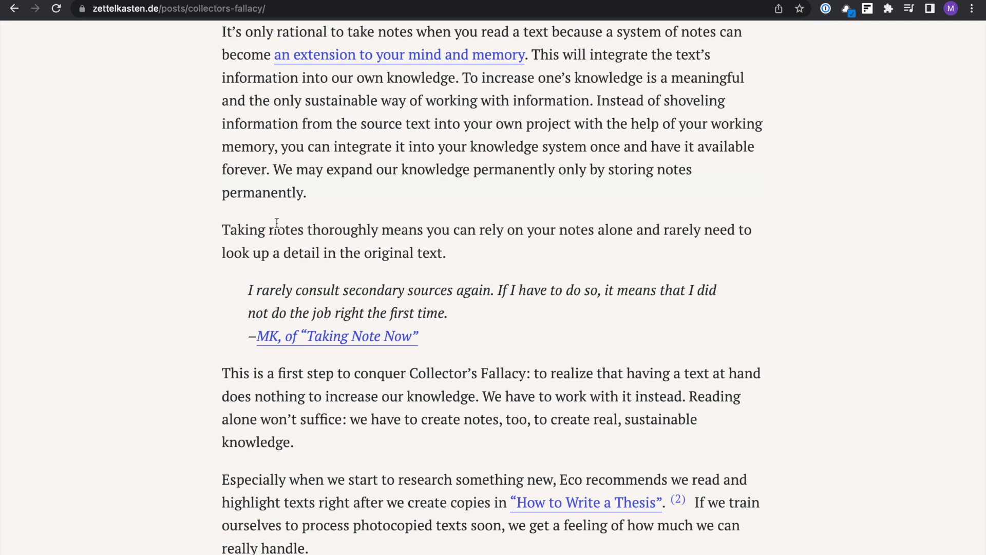
scroll(276, 223, down, 1)
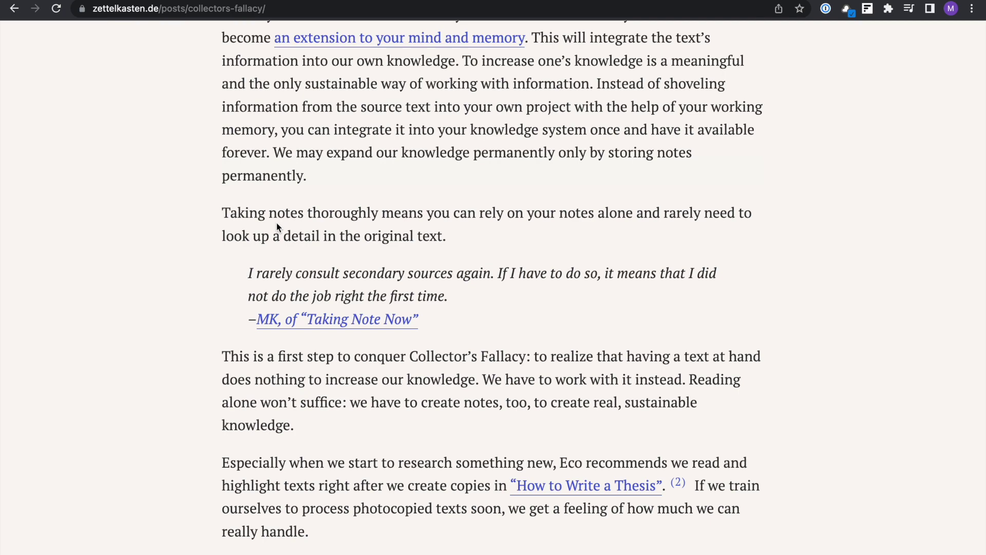
scroll(276, 223, down, 5)
scroll(277, 223, down, 3)
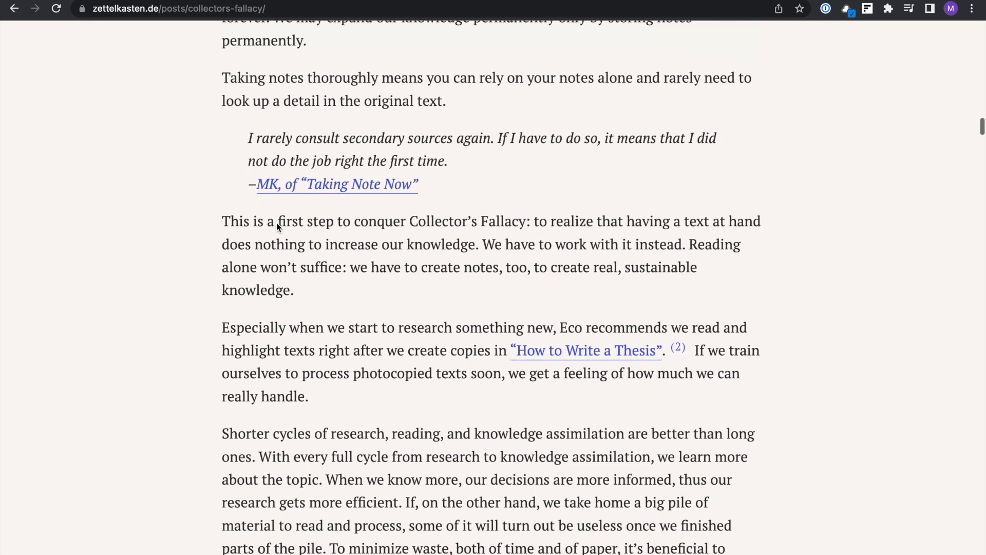
scroll(260, 247, down, 1)
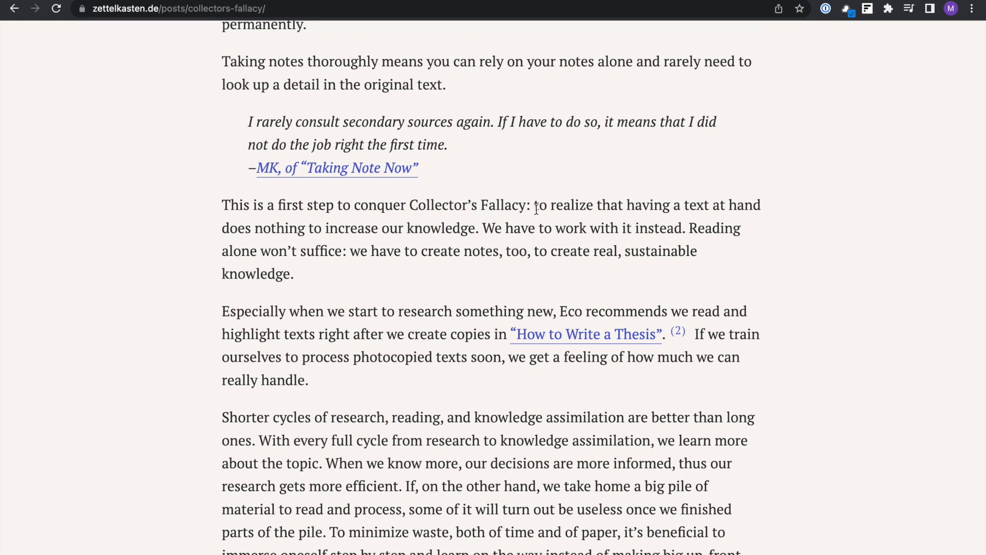
Step: Search the saved notes for "collector", clear the search and close the notes
key(super+shift+y)
scroll(472, 277, down, 7)
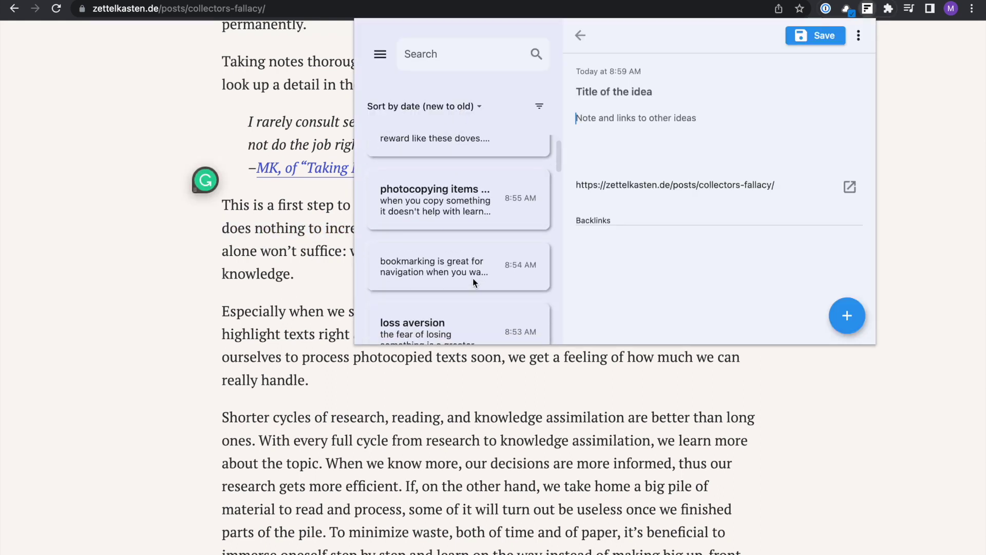
click(457, 64)
text(collector)
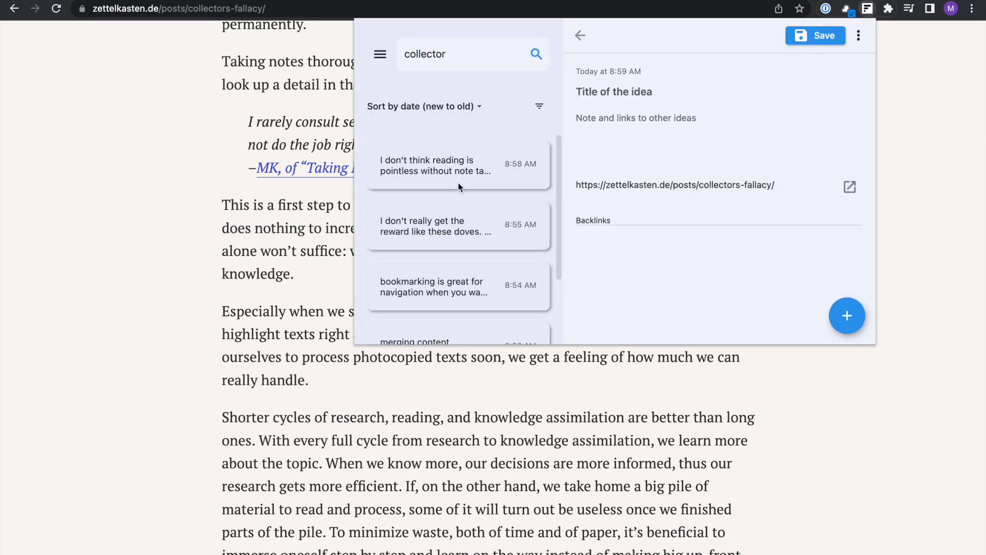
key(BackSpace)
key(BackSpace)
key(BackSpace)
key(BackSpace)
key(BackSpace)
key(BackSpace)
key(BackSpace)
key(BackSpace)
key(BackSpace)
click(220, 195)
Step: Create a note reading "first step to conquering [[collectors fallacy]] is to realize that collecting notes does not increase knowledge" and open the linked note
scroll(220, 195, down, 1)
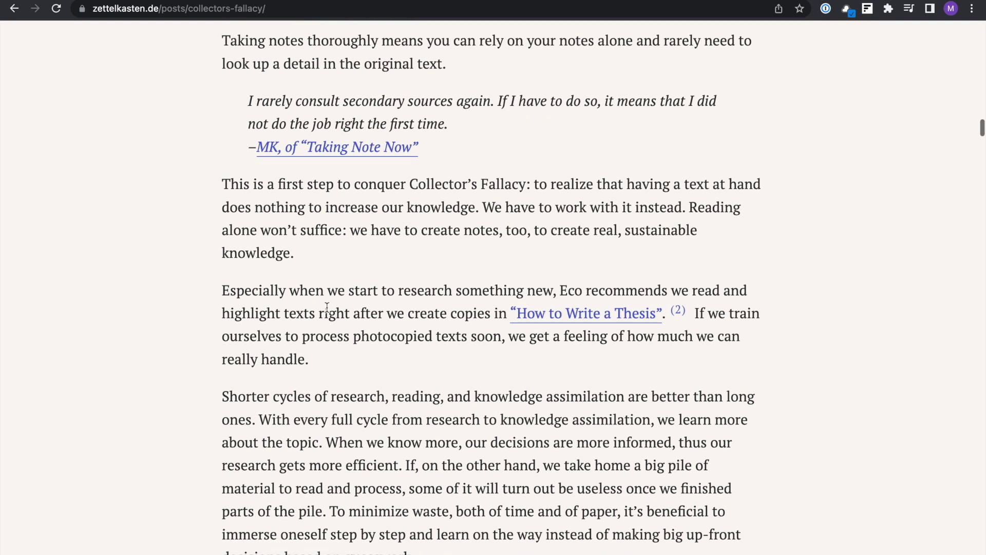
key(super+shift+y)
text(first step to conquering [[collectors fallacy] is to realize that collecting notes does nott)
click(239, 257)
scroll(290, 294, down, 1)
scroll(289, 294, up, 1)
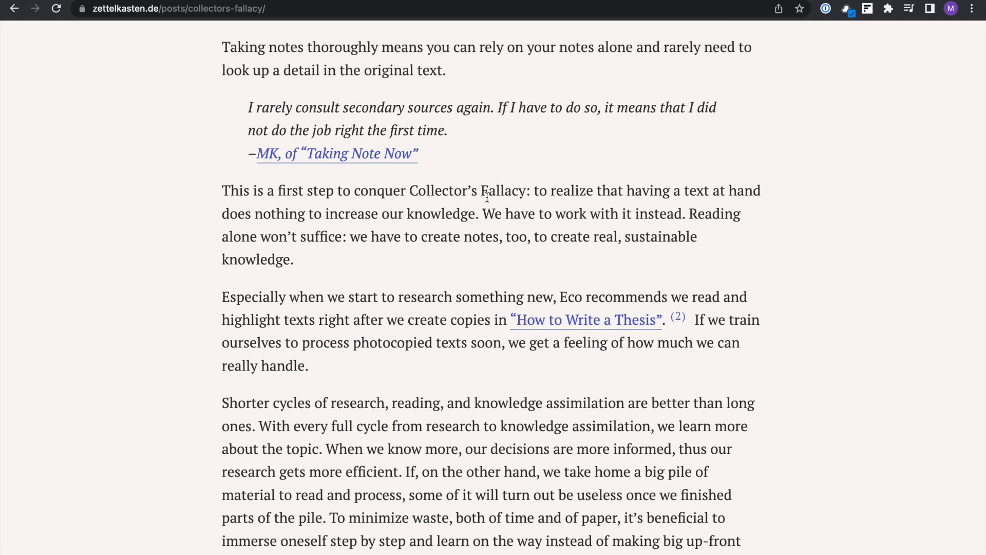
click(868, 8)
text(increase knowledge)
click(760, 119)
text(]] is to realize that)
click(680, 119)
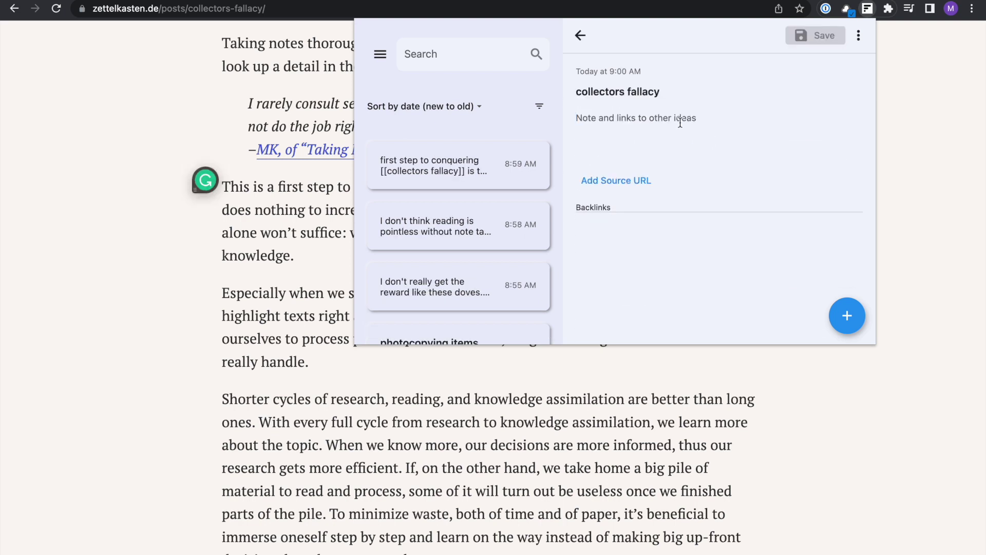
text(the notion that)
key(BackSpace)
key(BackSpace)
key(BackSpace)
key(BackSpace)
key(BackSpace)
key(BackSpace)
key(BackSpace)
key(BackSpace)
key(BackSpace)
key(BackSpace)
key(BackSpace)
key(BackSpace)
key(BackSpace)
key(BackSpace)
key(BackSpace)
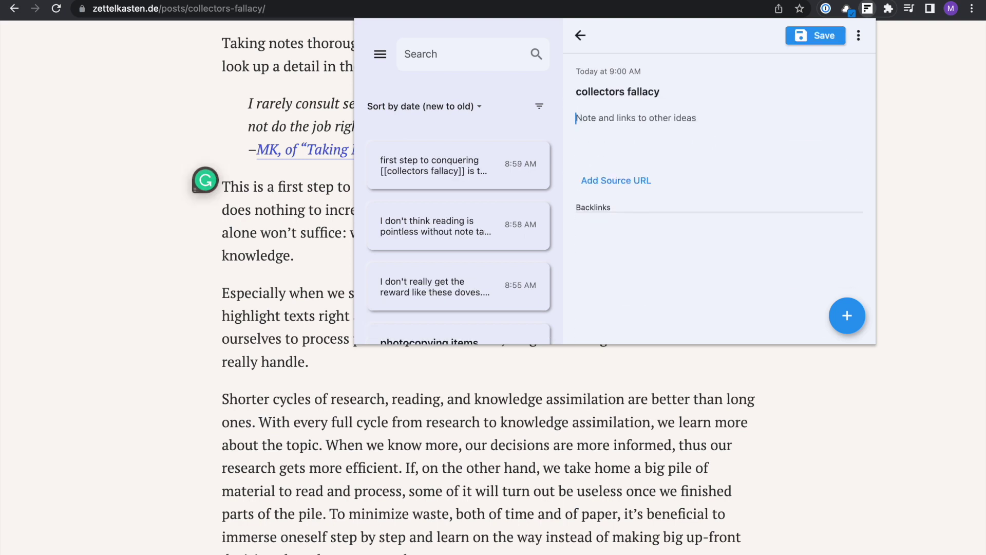
Step: Fill the "collectors fallacy" note with "collecting notes without real learning. only to collect", save it and close the notes
text(collecting ntoesotes without real learning. only to collect)
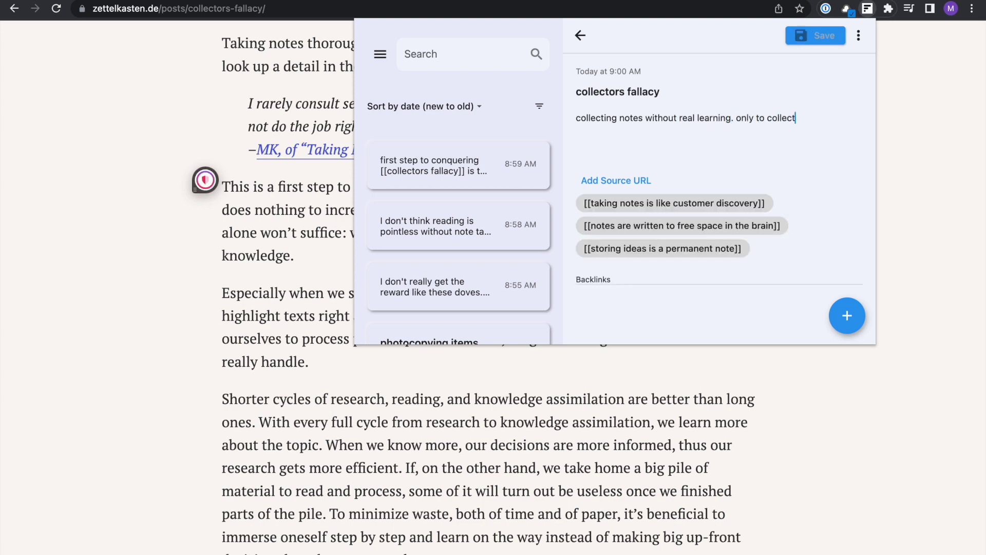
key(super+s)
click(249, 154)
Step: Read the paragraph on Eco's recommendation to read and highlight texts right after creating copies
scroll(200, 317, down, 3)
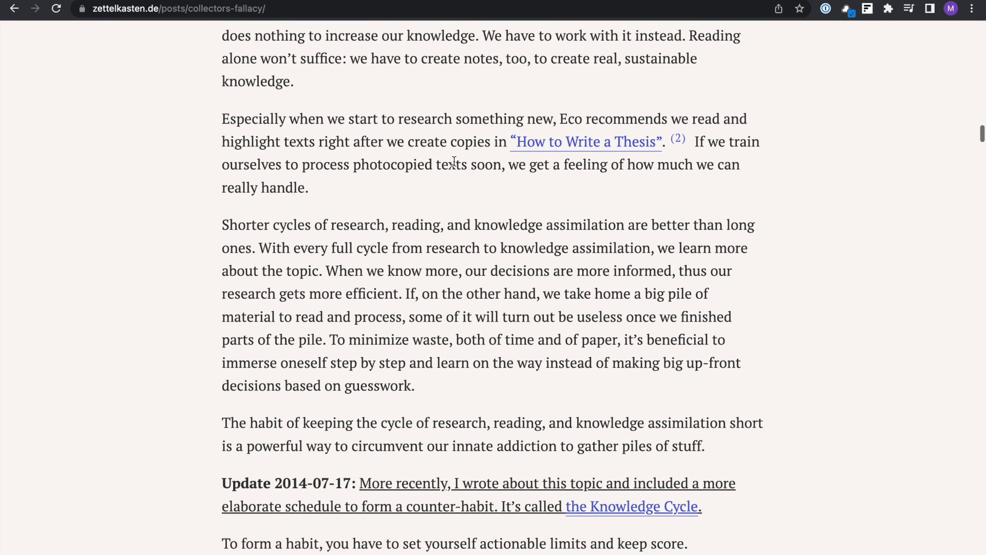
scroll(431, 144, down, 2)
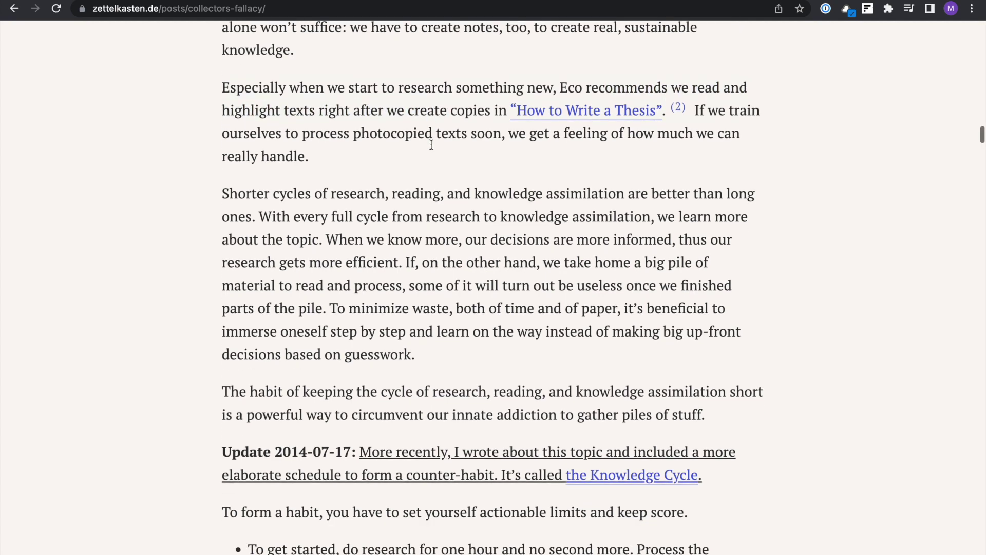
scroll(418, 128, down, 1)
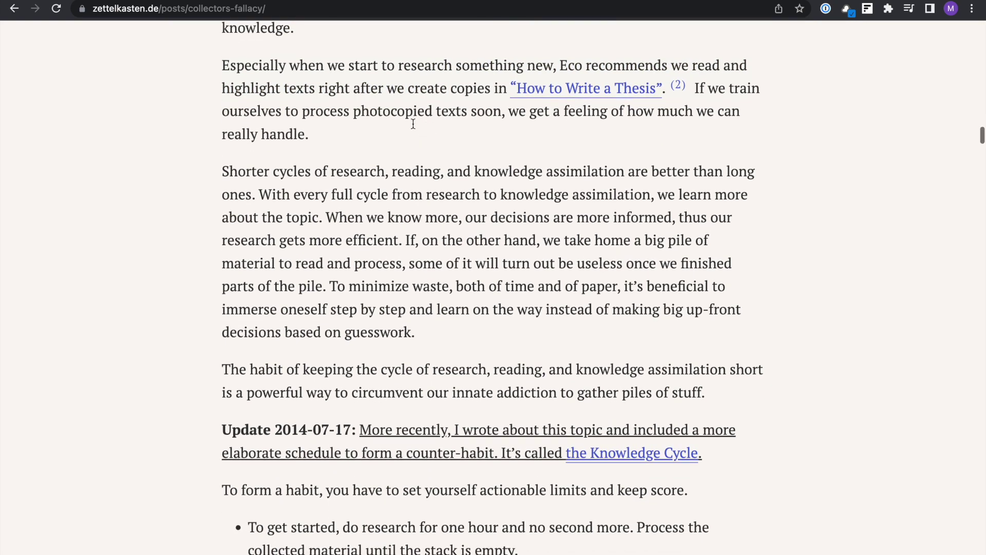
mouse_move(671, 66)
mouse_down()
mouse_move(298, 88)
mouse_move(507, 90)
mouse_up()
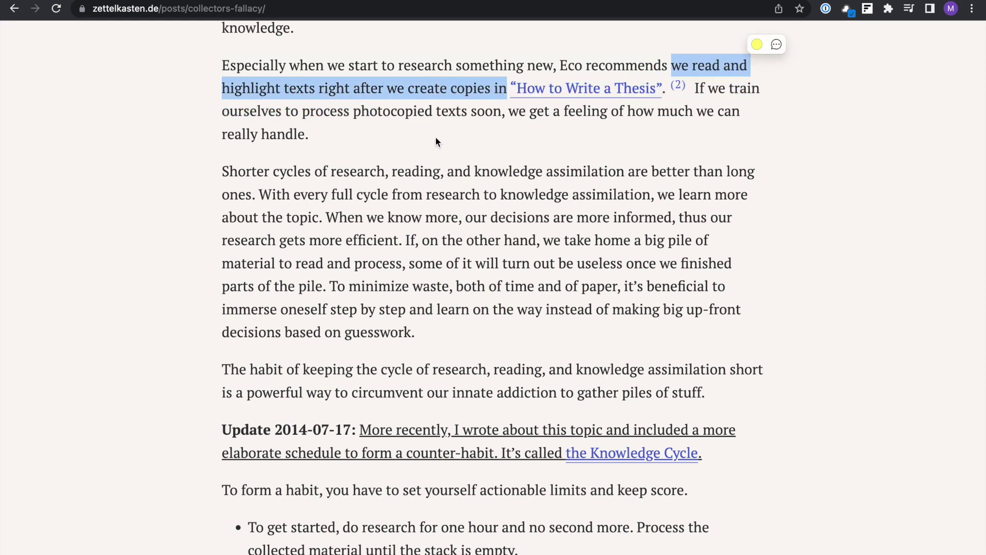
Step: Read the paragraph on shorter cycles of research, reading and knowledge assimilation being better than long ones
scroll(435, 137, down, 3)
drag(405, 113, 422, 156)
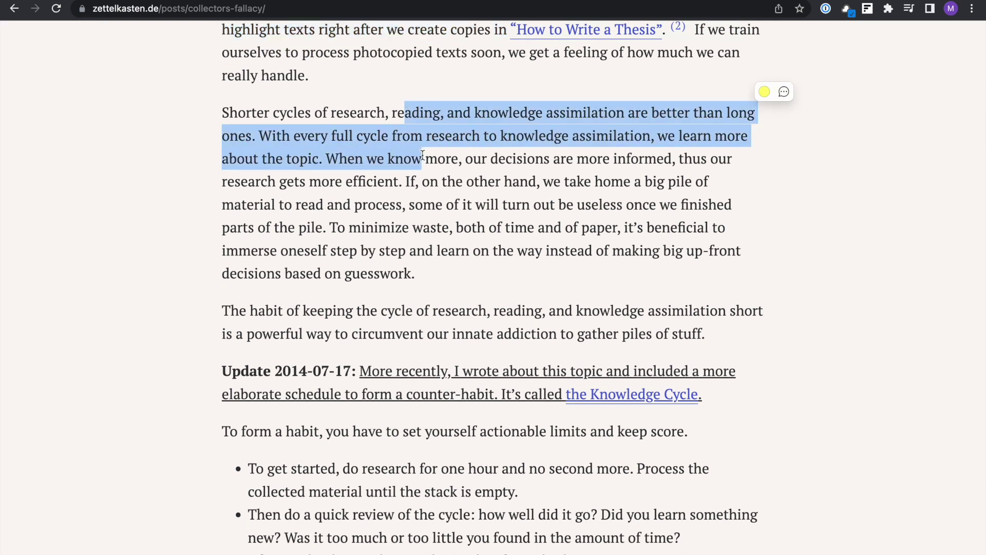
click(404, 179)
scroll(404, 190, down, 1)
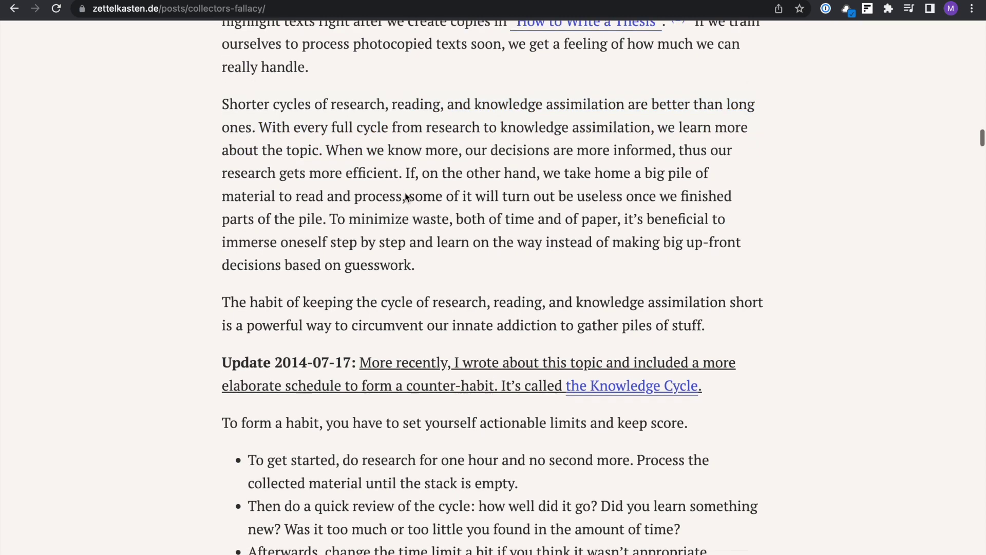
drag(468, 146, 460, 190)
click(462, 185)
scroll(462, 186, down, 1)
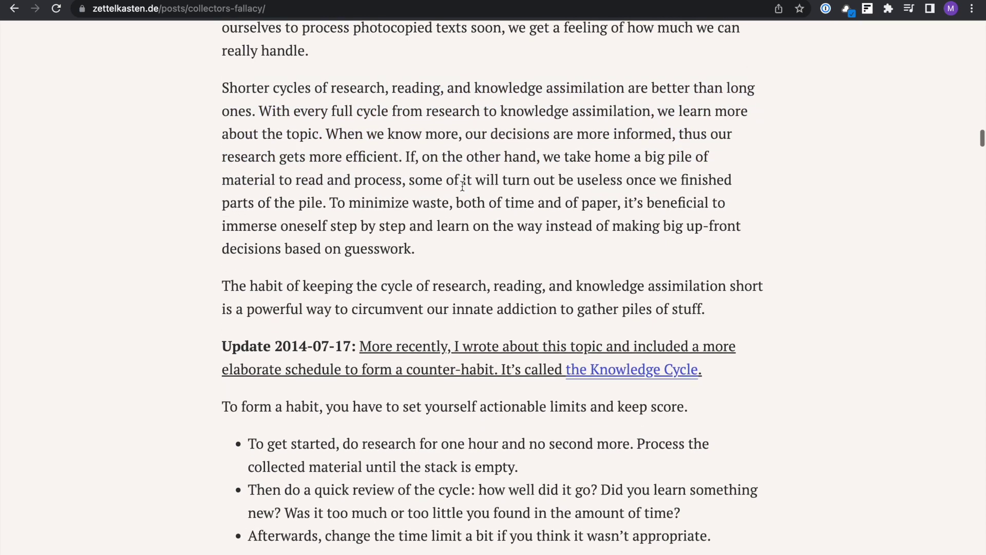
scroll(462, 189, down, 1)
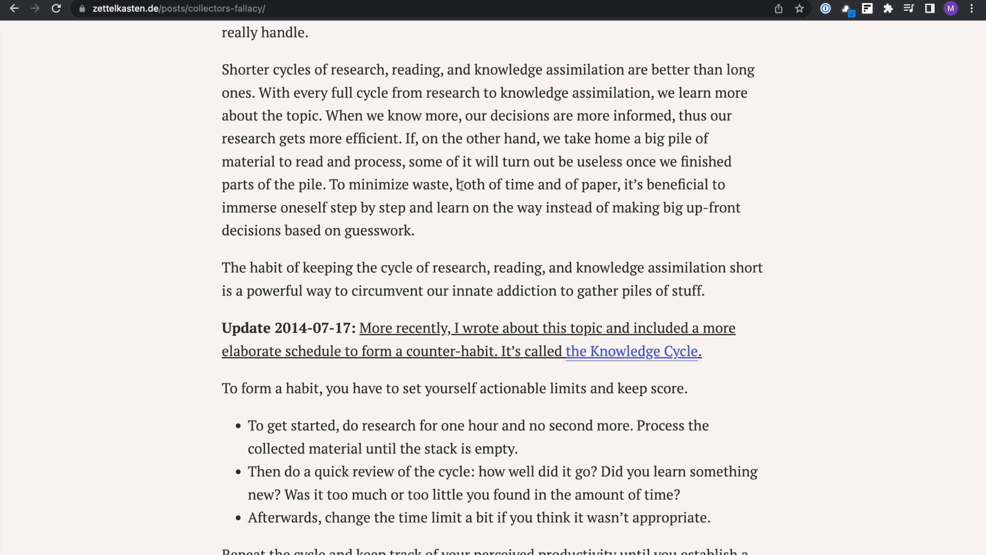
Step: Create a note reading "our brains are better equipped to deal with shorter cycles of information as opposed to longer cycles of information."
key(alt+shift+n)
text(our br)
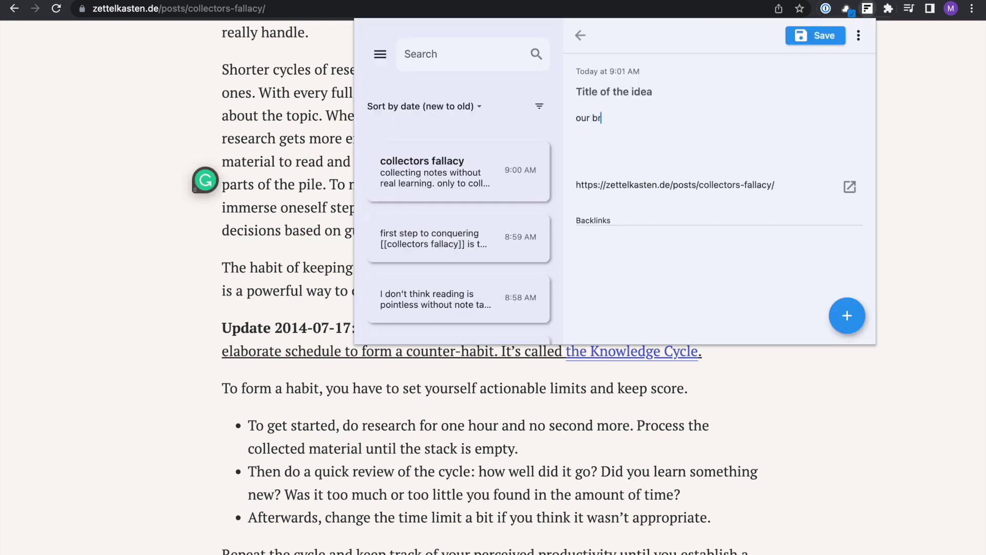
text(ains are better equipped )
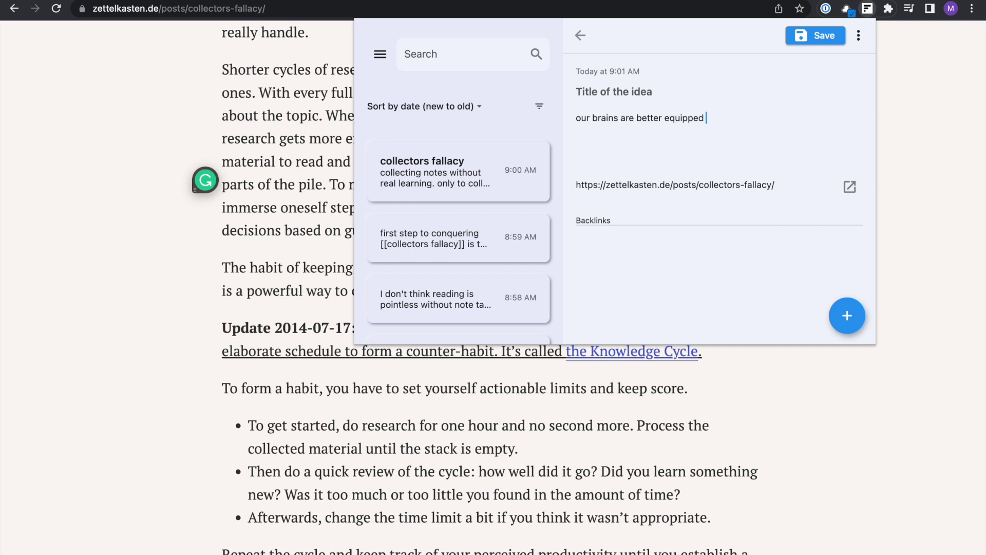
text(to deal with shorter cycles of inforam)
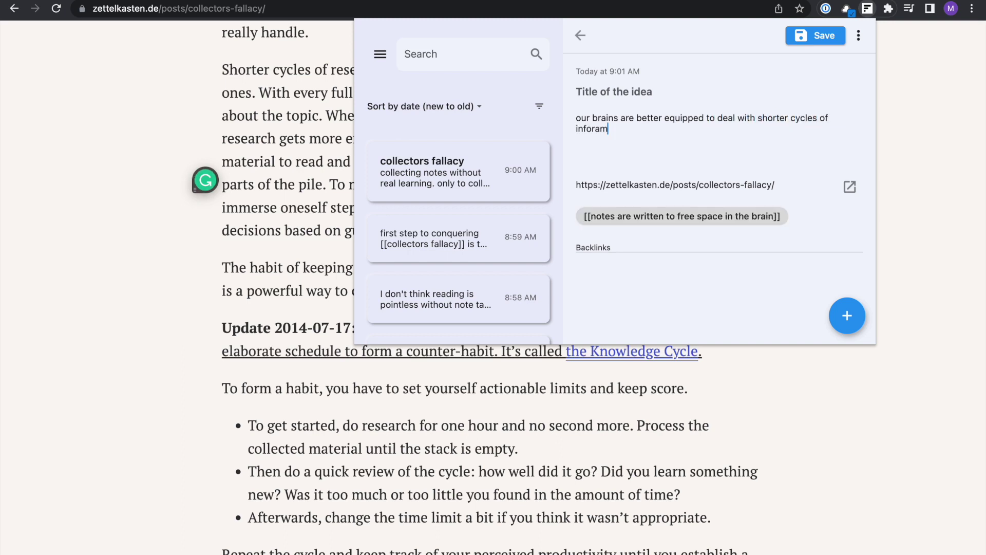
key(alt+BackSpace)
text(information as opposed to longer cycles of information)
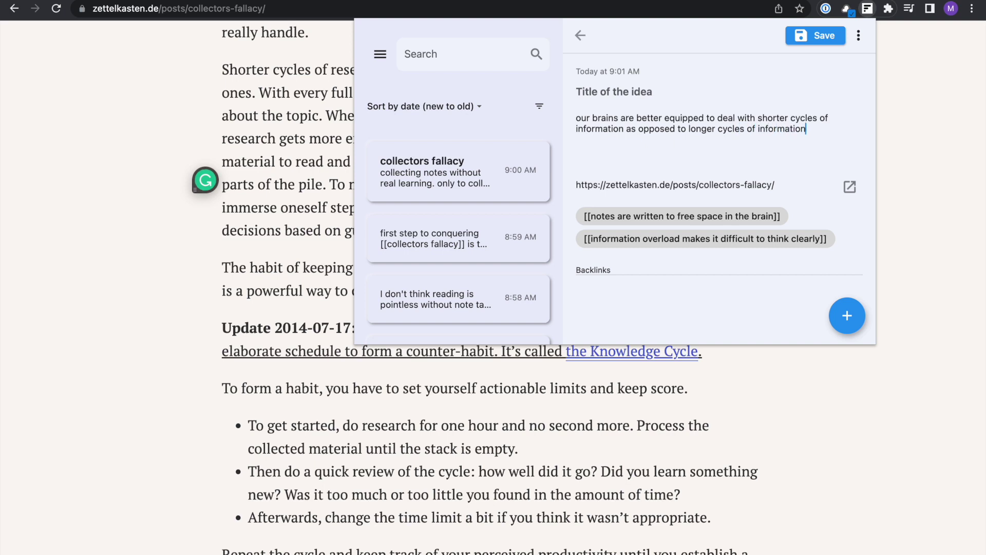
text(. [[brain)
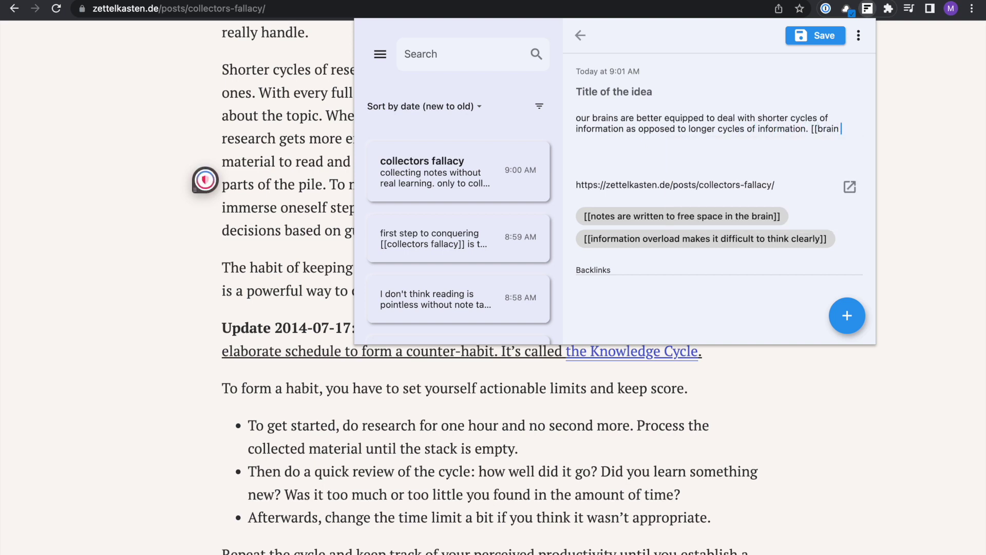
key(BackSpace)
key(BackSpace)
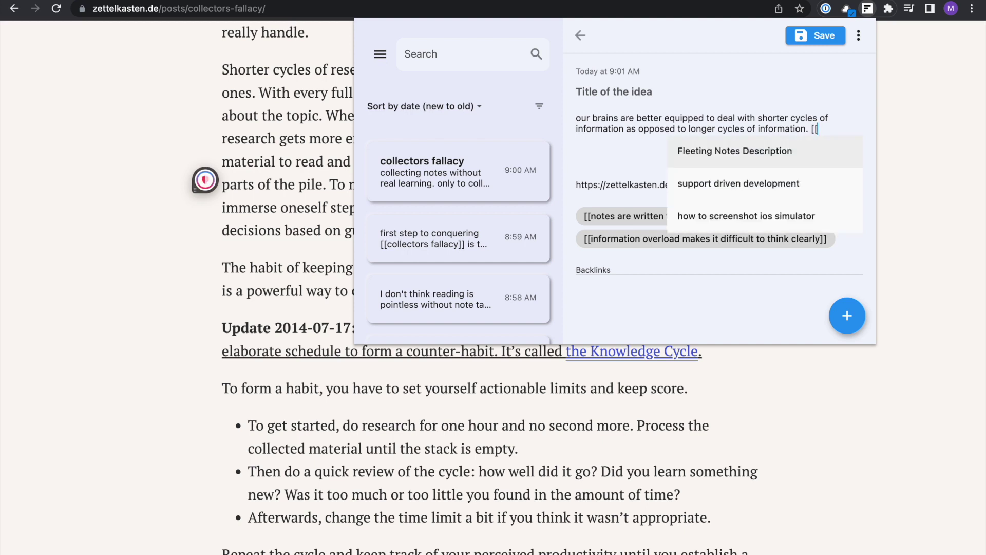
Step: Title the new note "brain is better with small cycles of info"
click(678, 95)
text(brain)
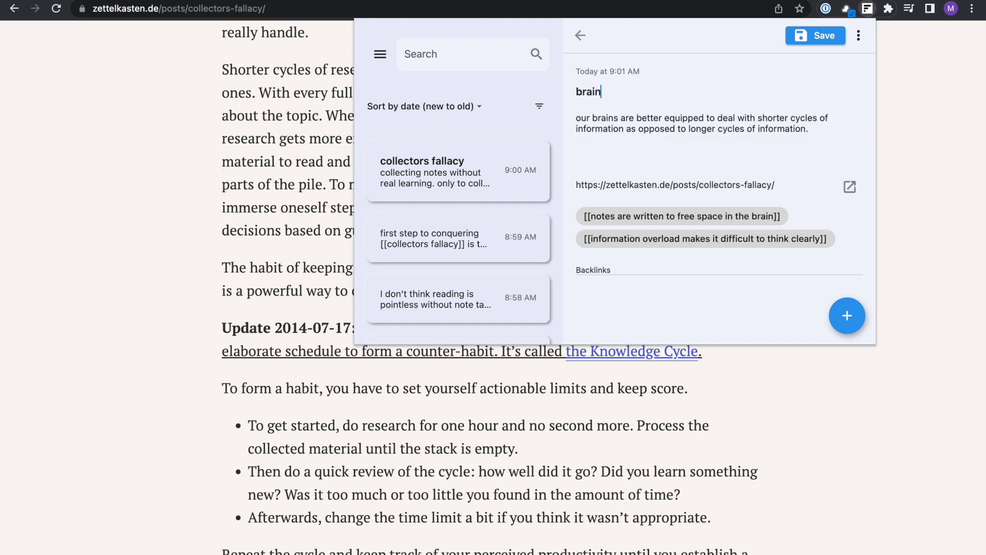
text( shorter)
key(super+BackSpace)
text(brain is better with small cycles)
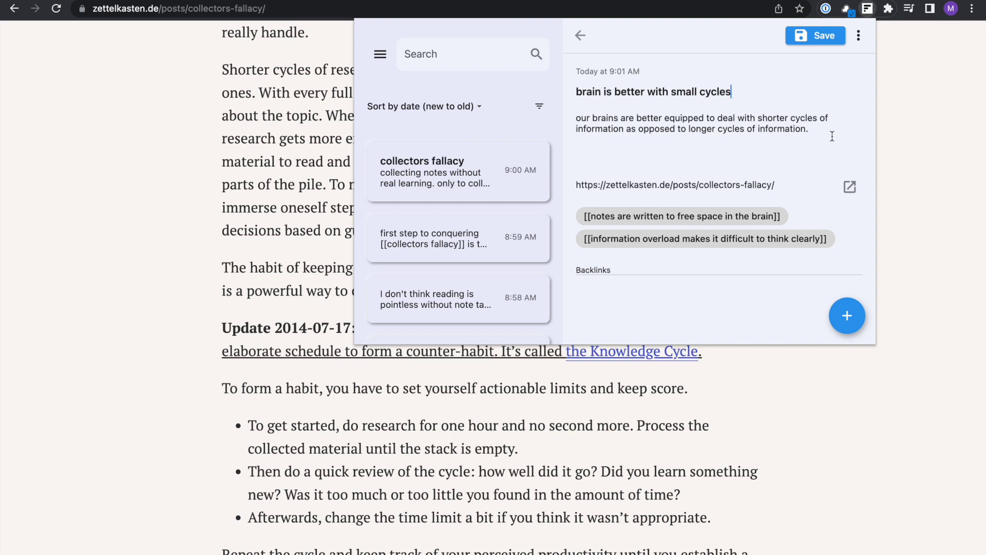
click(833, 136)
click(782, 80)
text(of info)
Step: Append "it's why [[doing things incrementally is more efficient]]" to the end of the note's text and close the notes
click(814, 129)
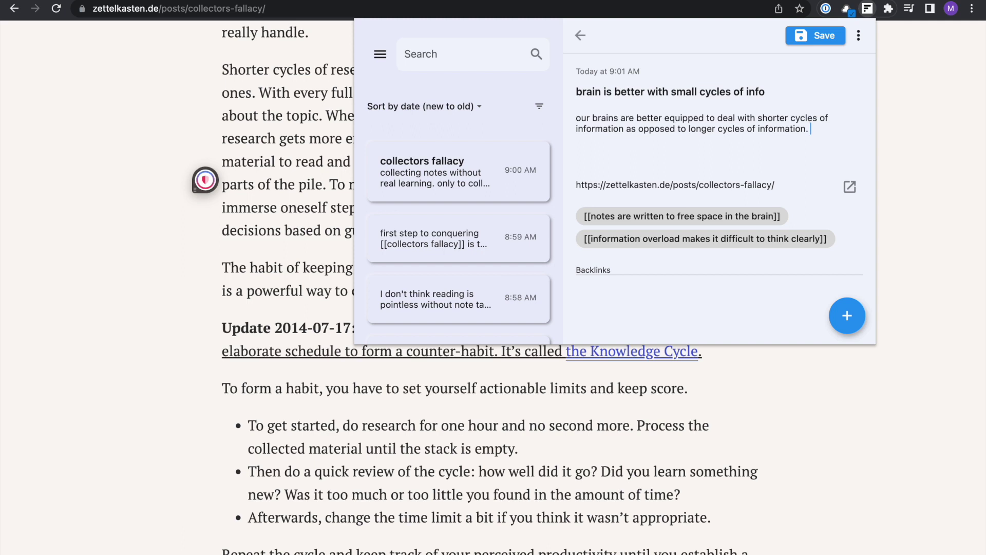
text(it's why doing things incre)
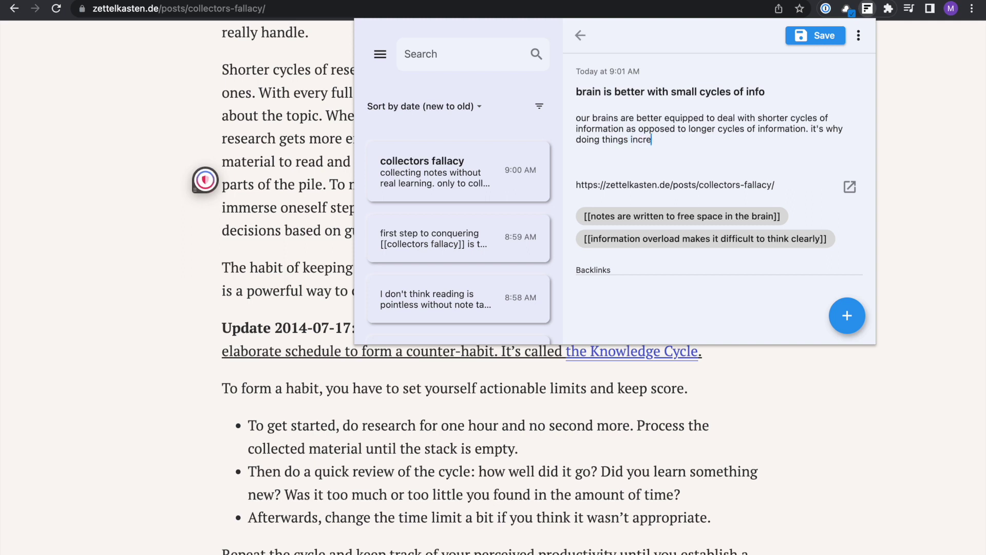
key(BackSpace)
key(BackSpace)
key(BackSpace)
key(BackSpace)
key(BackSpace)
key(BackSpace)
key(BackSpace)
key(BackSpace)
key(BackSpace)
key(BackSpace)
key(BackSpace)
key(BackSpace)
key(BackSpace)
text([[doing things incrementally is more efficient]])
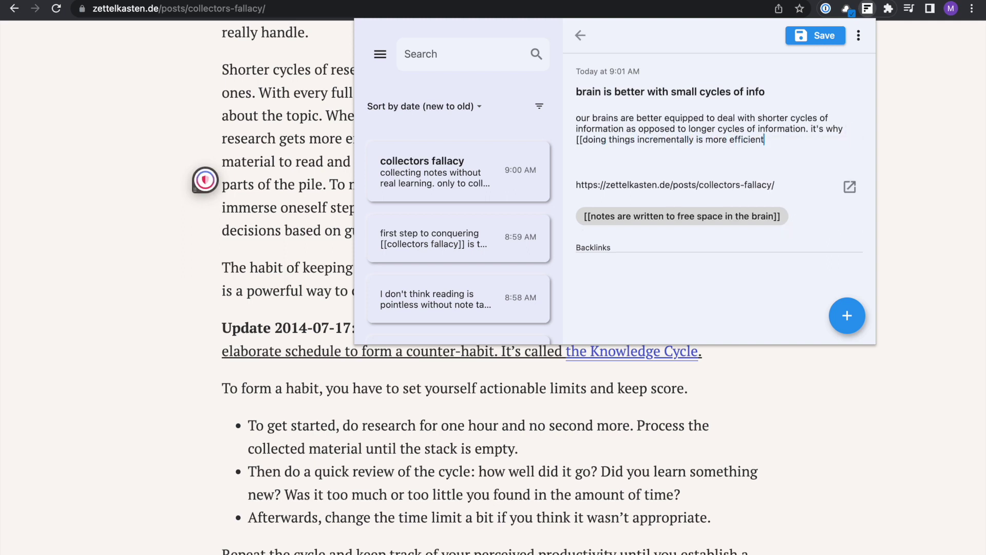
key(Escape)
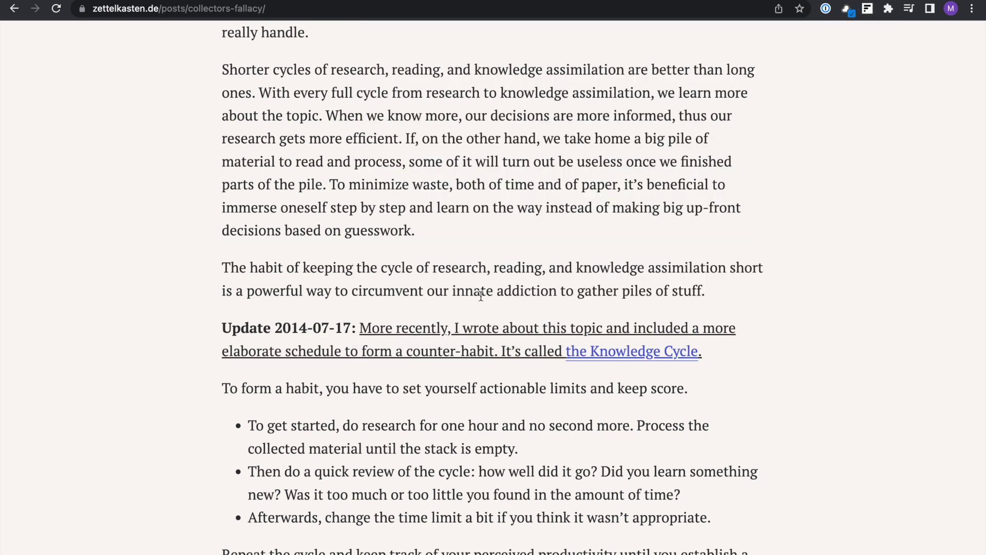
Step: Read the article's closing section on forming a habit with actionable limits and repeating the research cycle
scroll(478, 298, down, 5)
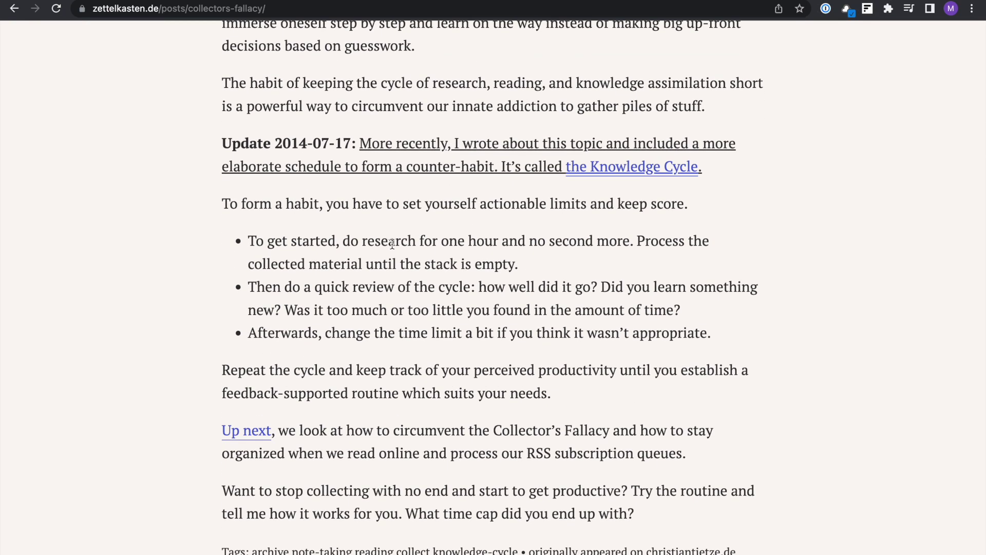
scroll(439, 287, down, 2)
scroll(436, 310, down, 1)
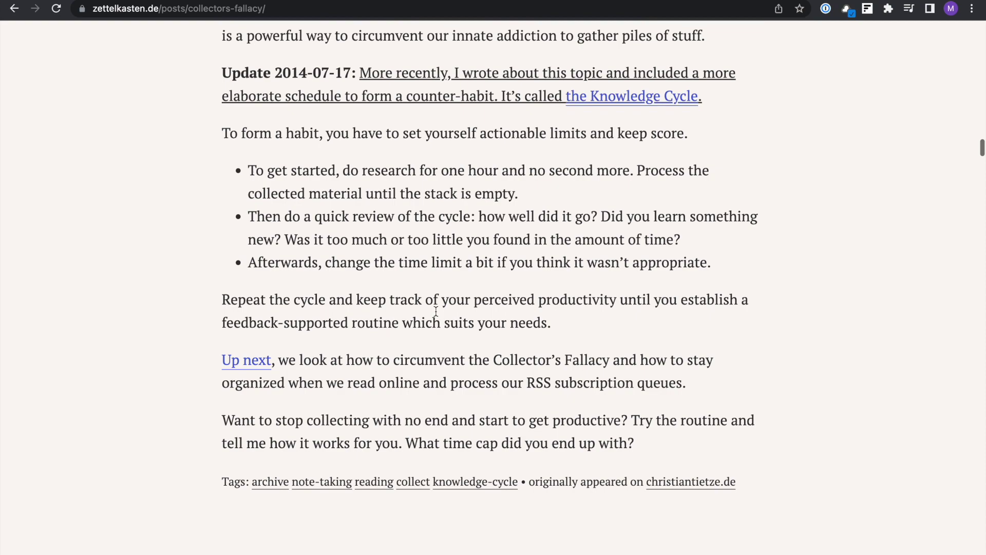